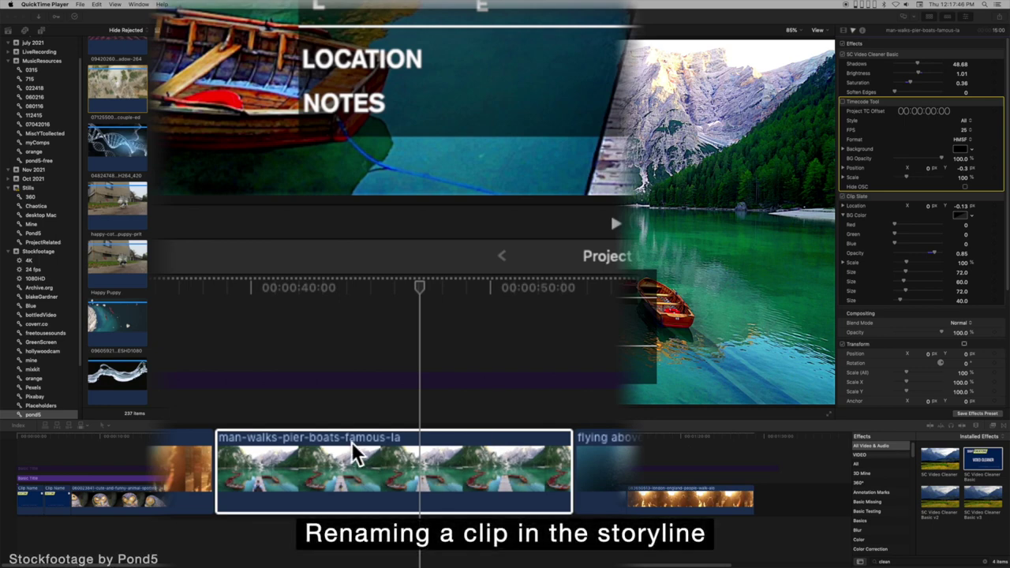
Rename the pier clip in the timeline to 'man walks down pier'
left_click(336, 454)
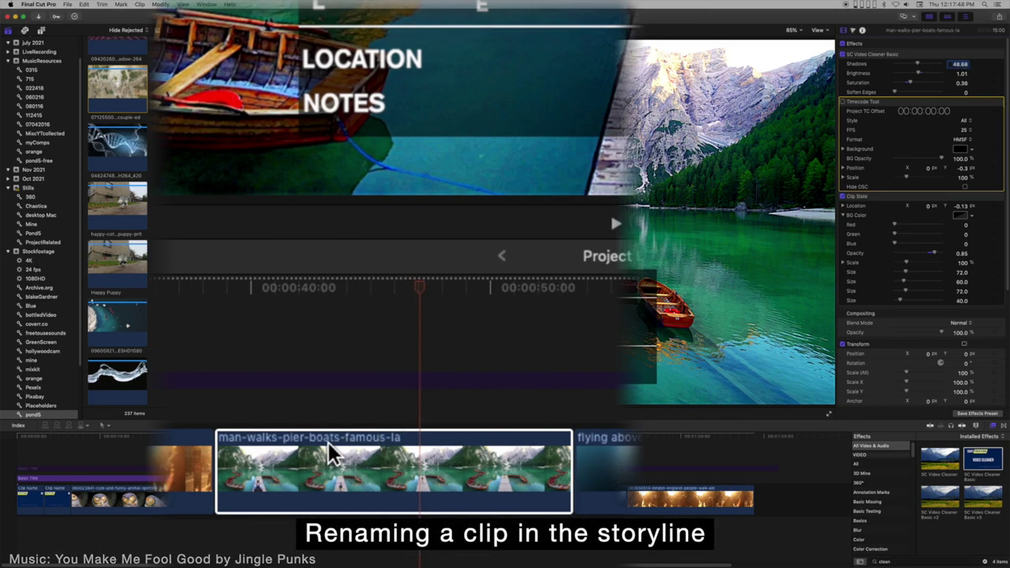
right_click(334, 453)
left_click(419, 355)
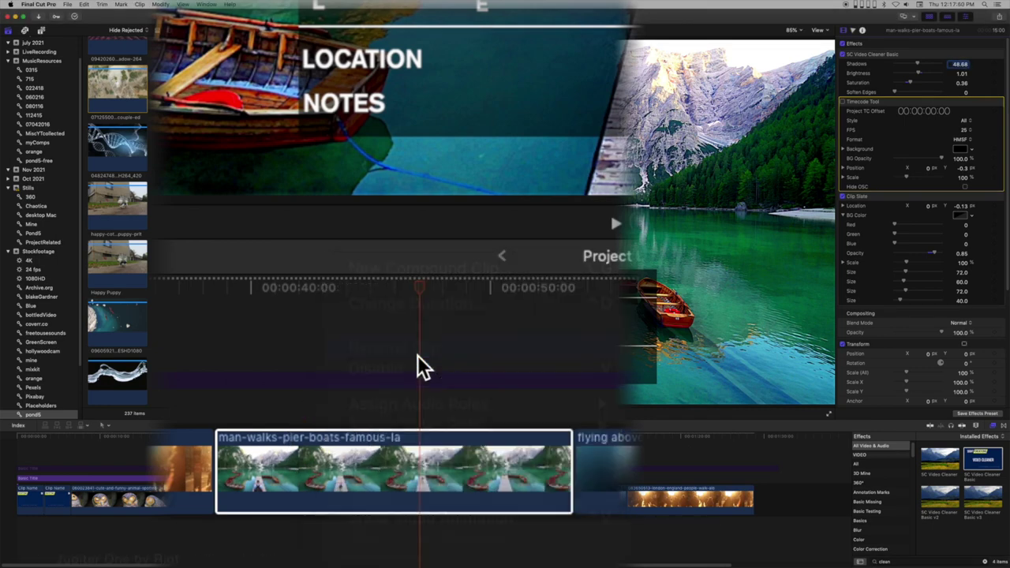
type("man wal")
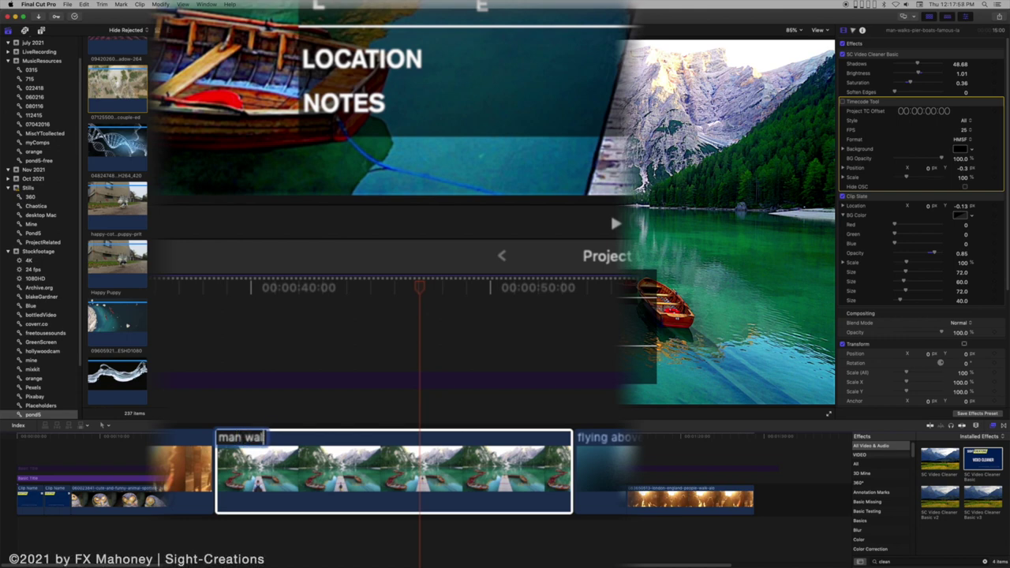
type("k")
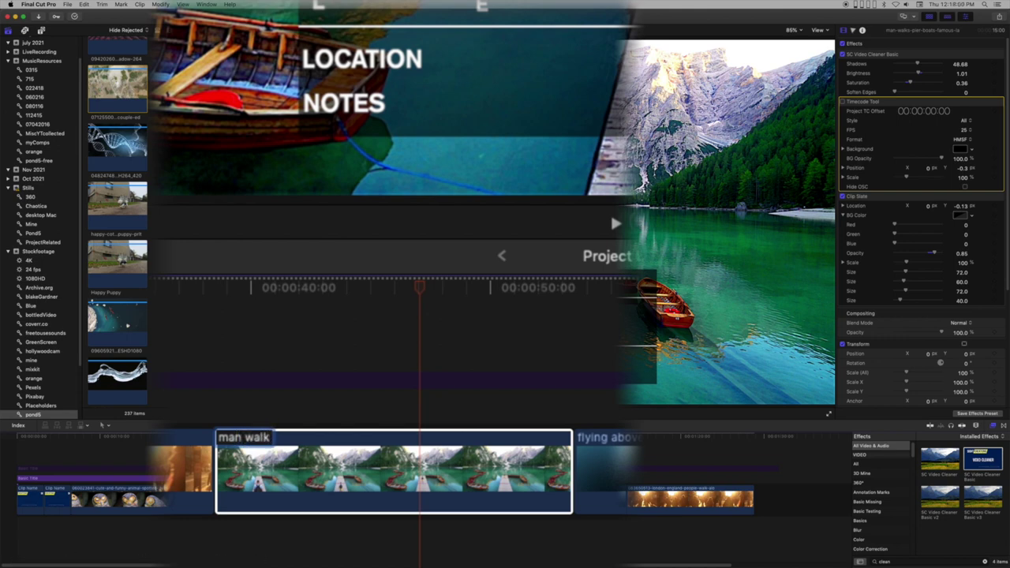
type("s do")
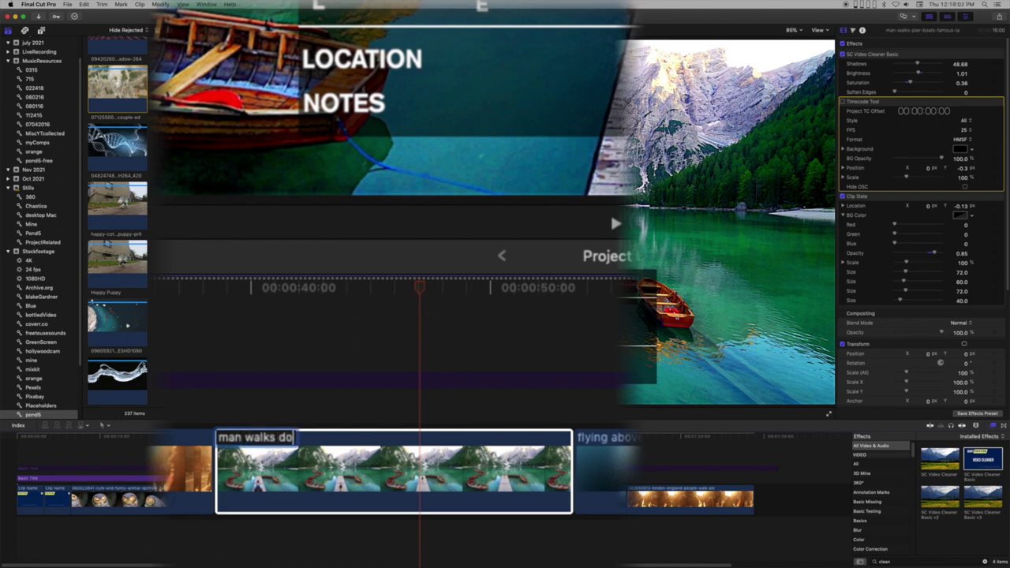
type("wn pier")
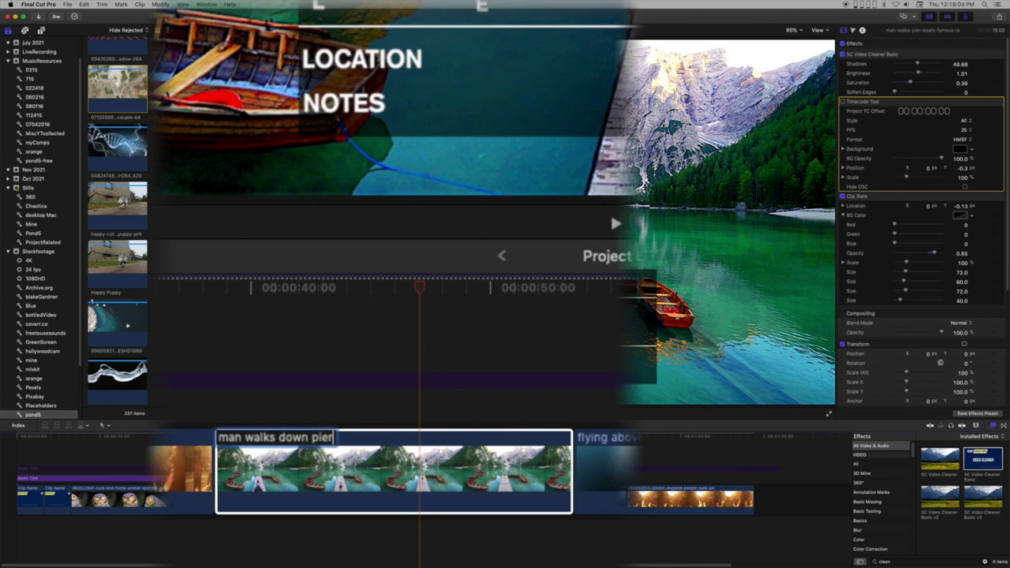
key("Return")
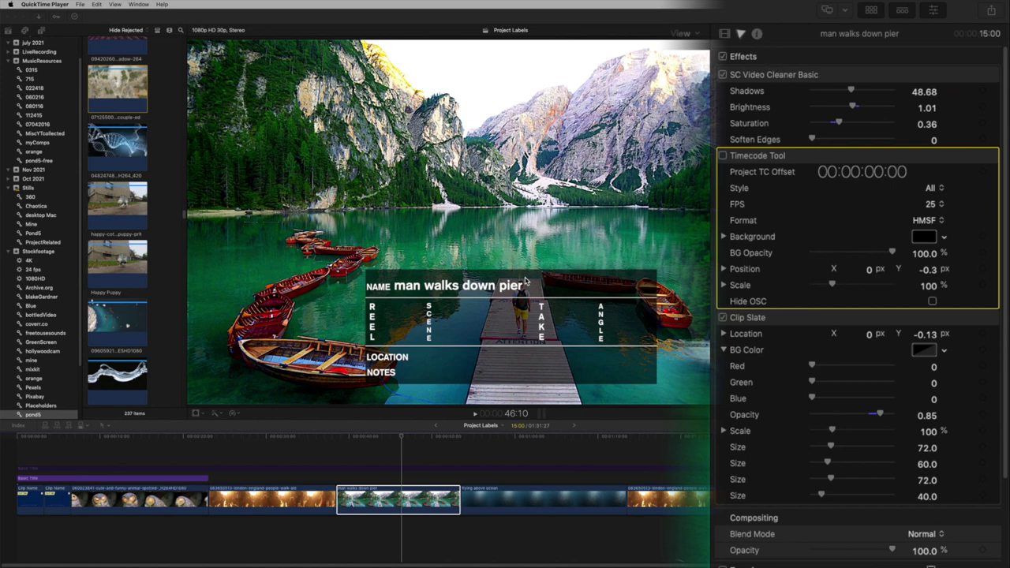
Open the Metadata Views editor from the Info inspector's metadata view pop-up
left_click(757, 35)
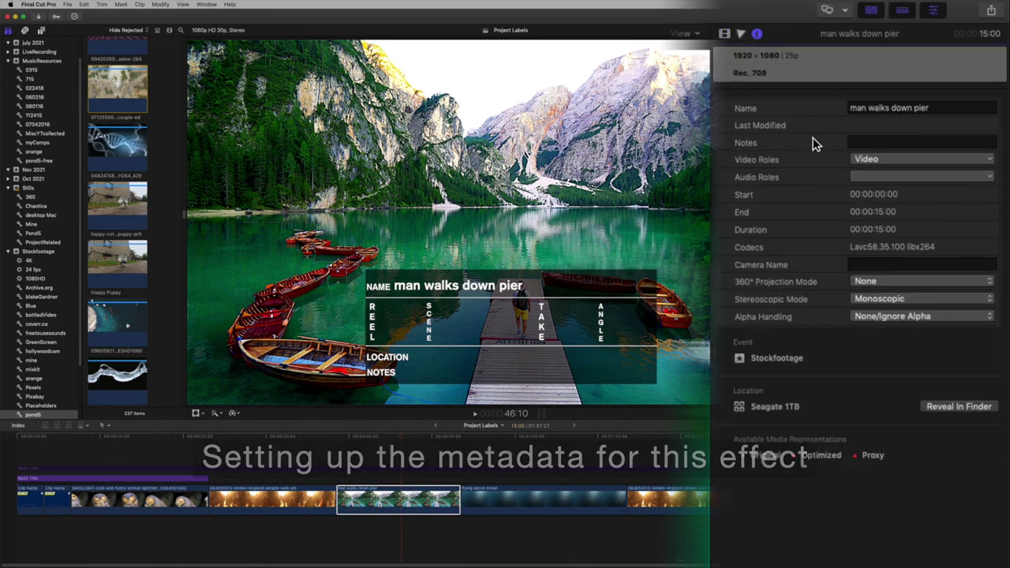
left_click(943, 109)
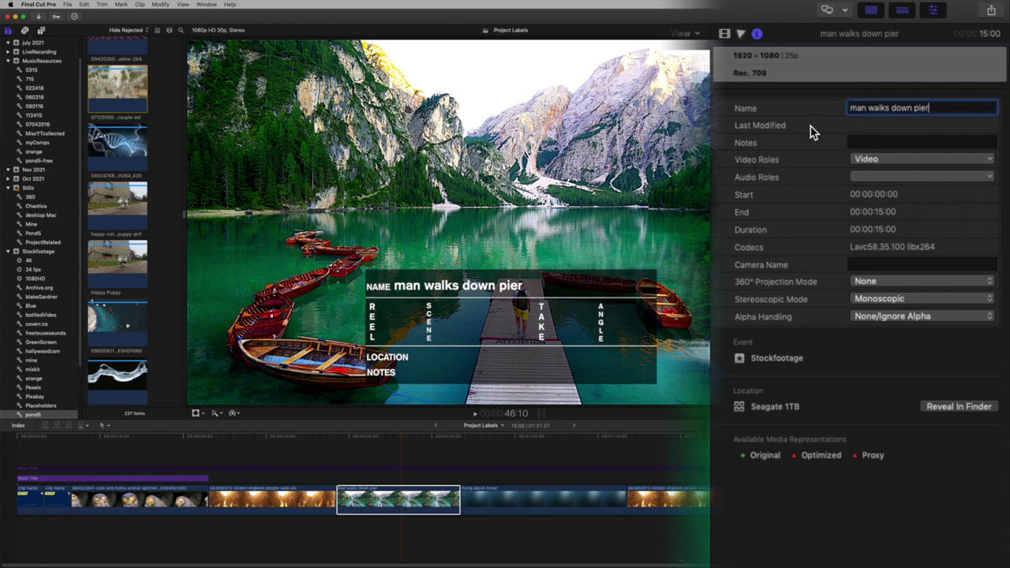
left_click(772, 307)
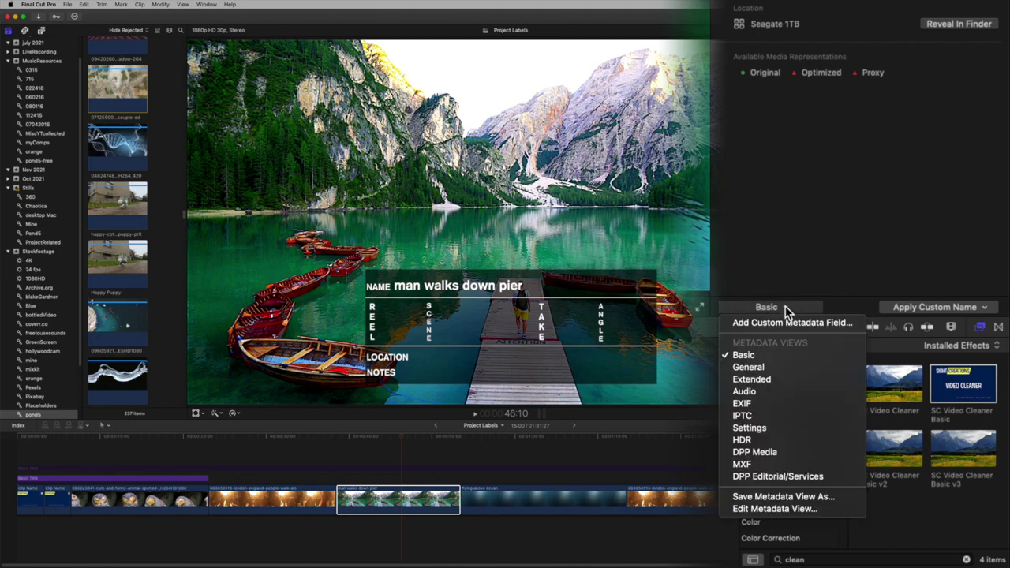
left_click(781, 509)
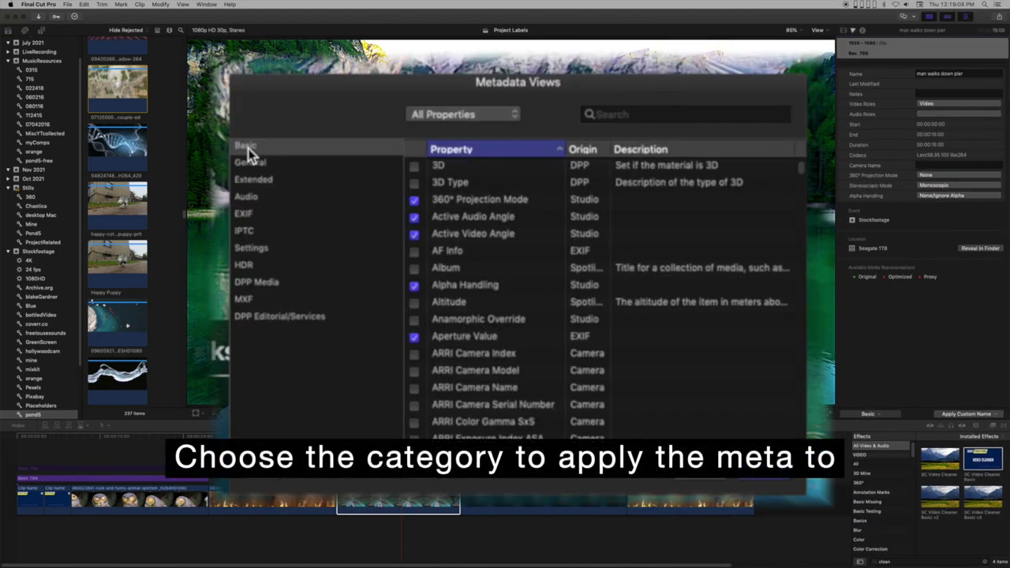
With the Basic view selected, search 'reel' and tick the Reel property
left_click(246, 148)
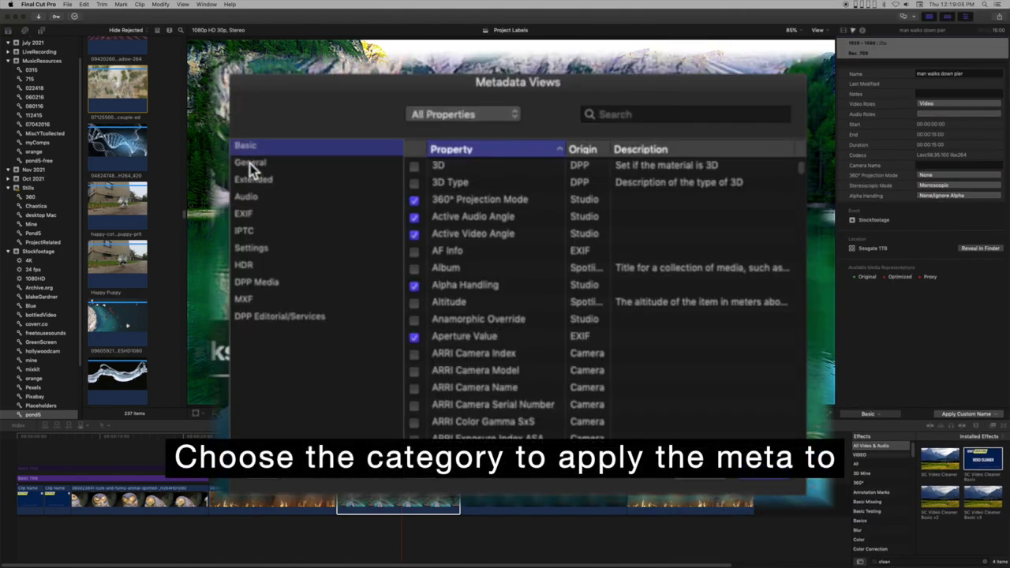
left_click(250, 163)
left_click(254, 179)
left_click(253, 196)
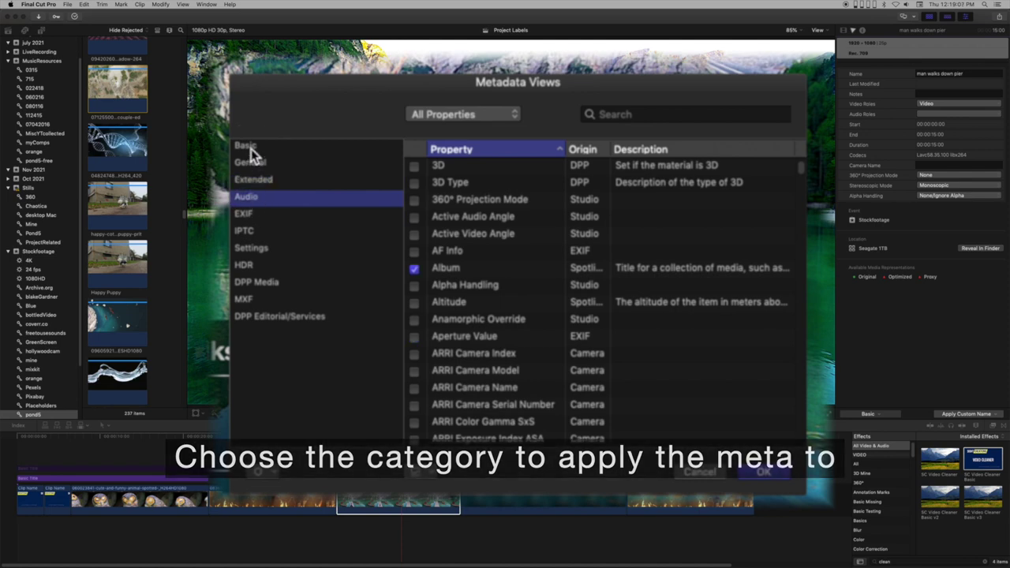
left_click(251, 149)
left_click(644, 114)
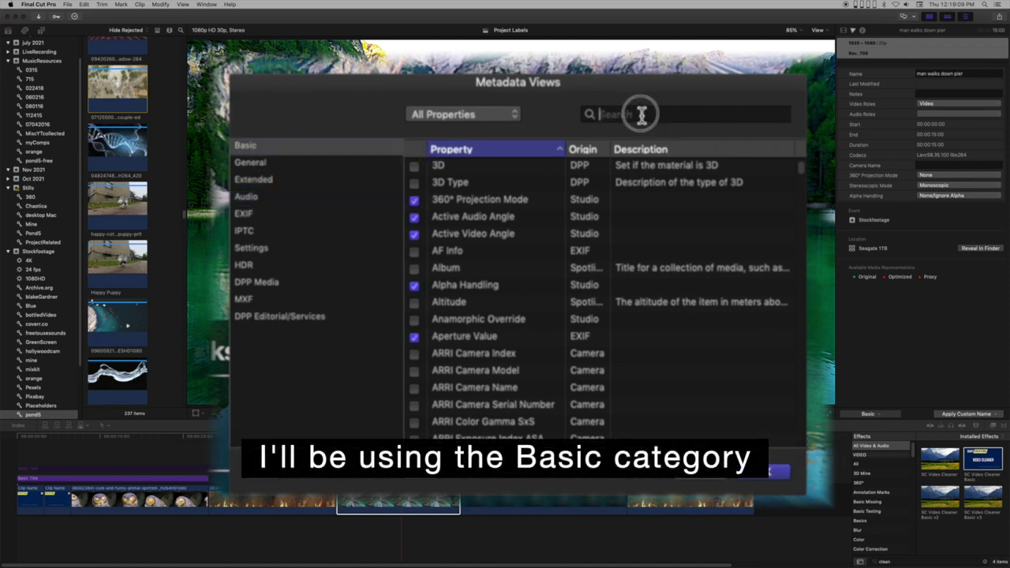
type("creel")
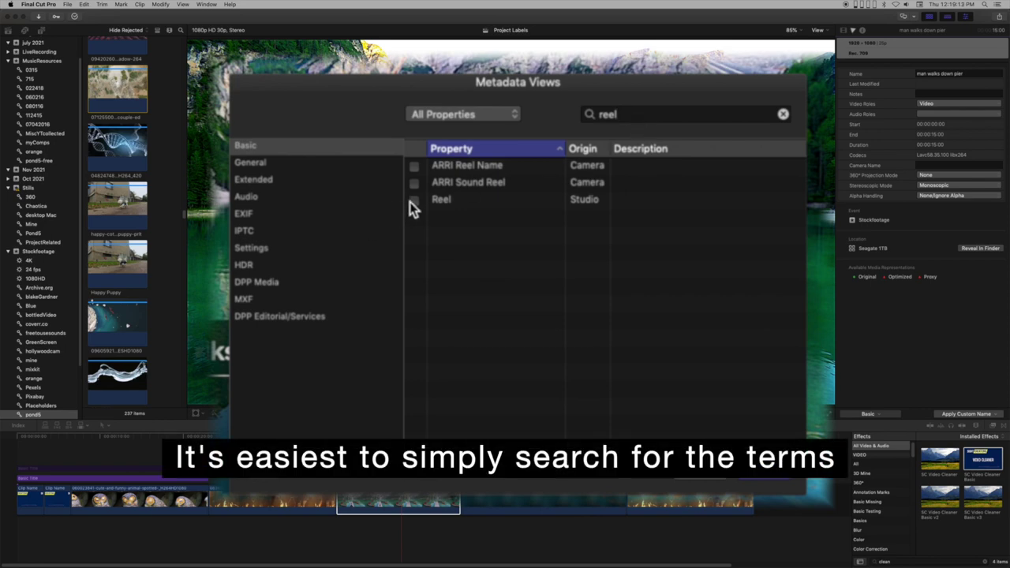
left_click(414, 201)
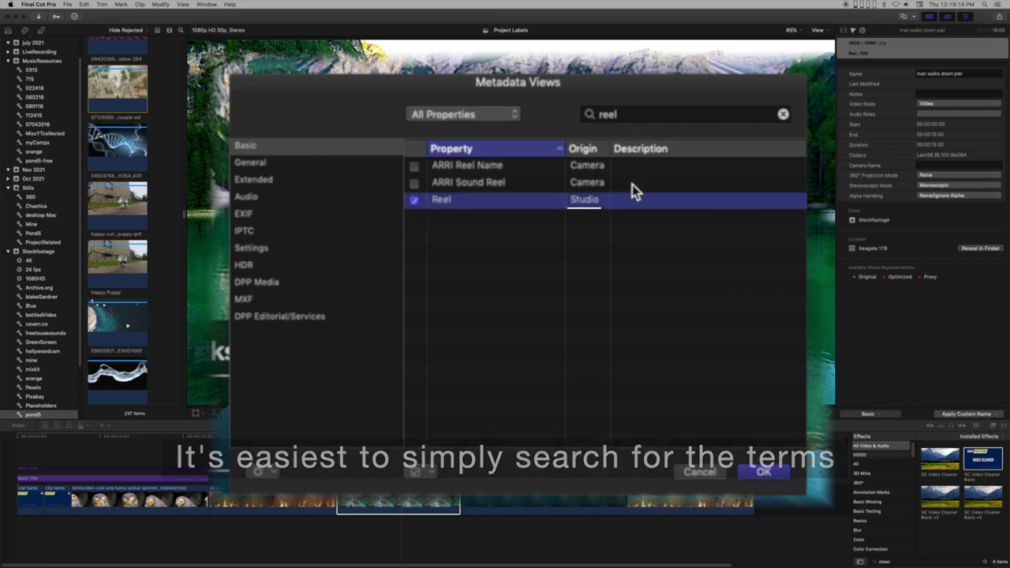
Search 'scene' and tick the Studio Scene property, then begin a search for 'ta'
left_click(649, 119)
key("Escape")
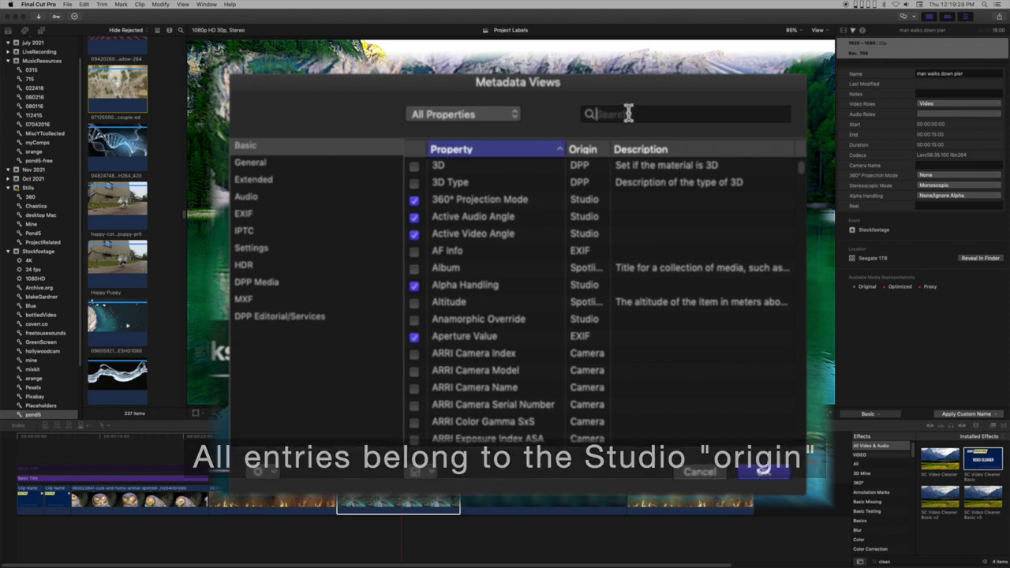
type("s")
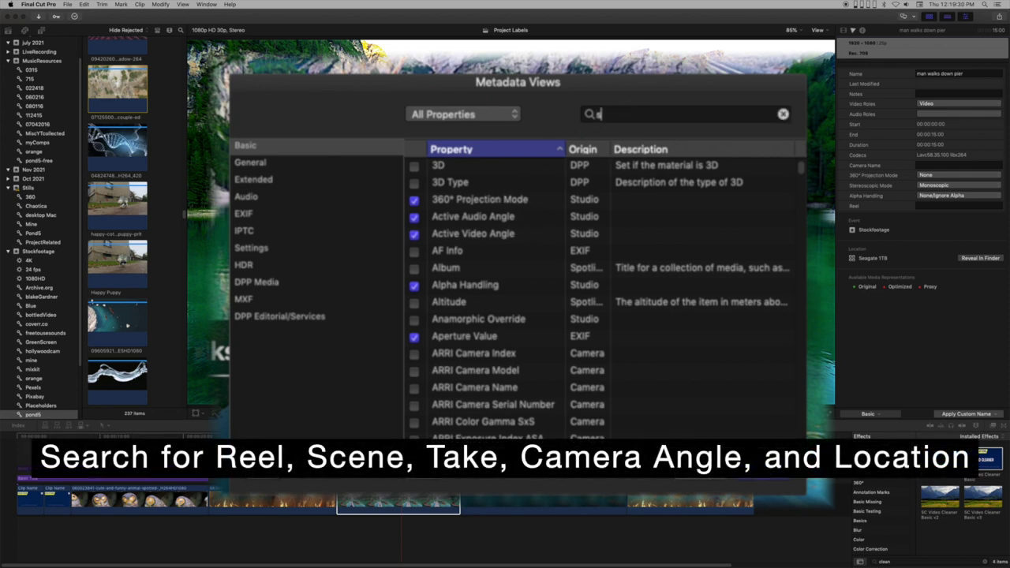
type("cene")
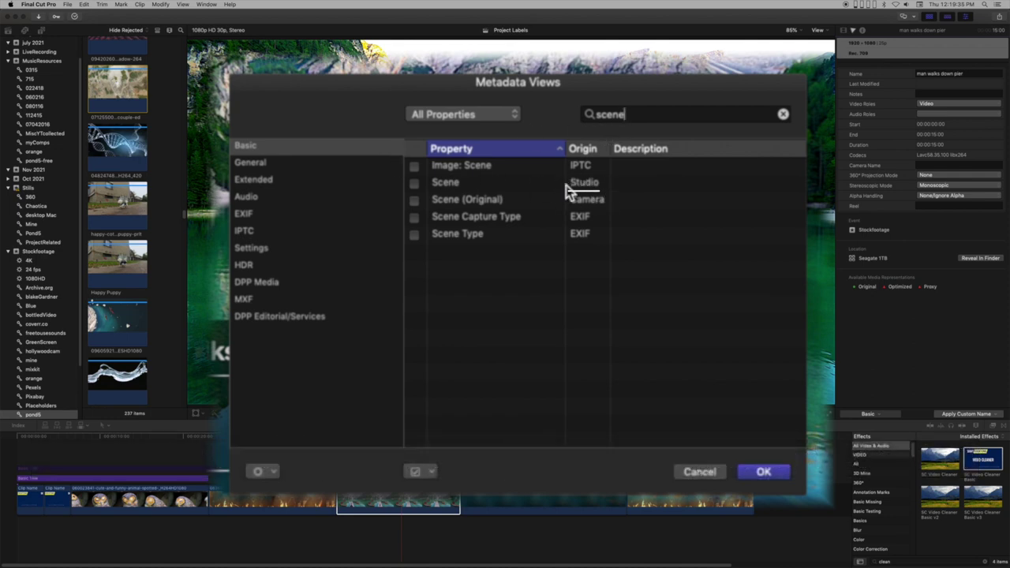
left_click(413, 182)
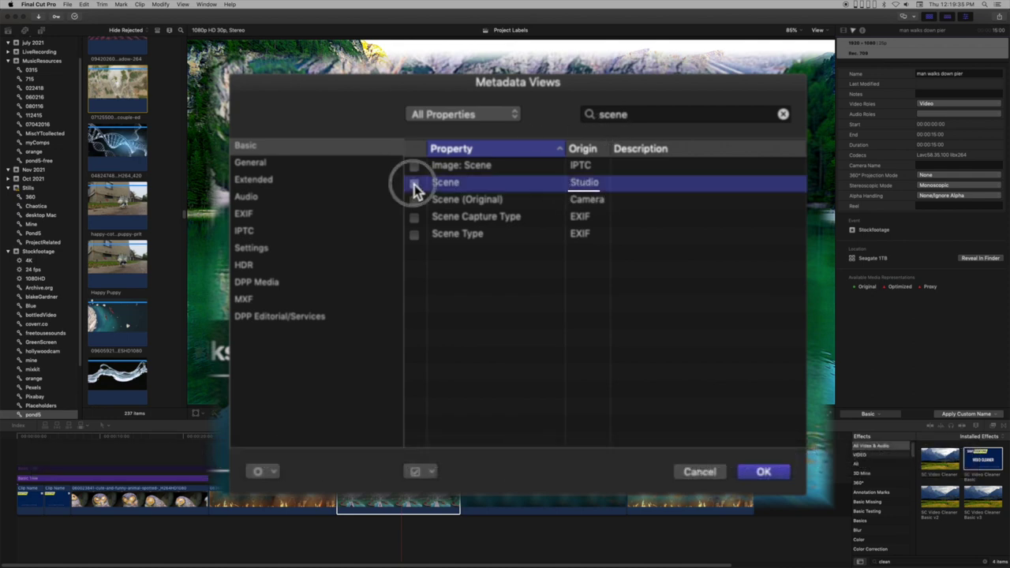
double_click(638, 115)
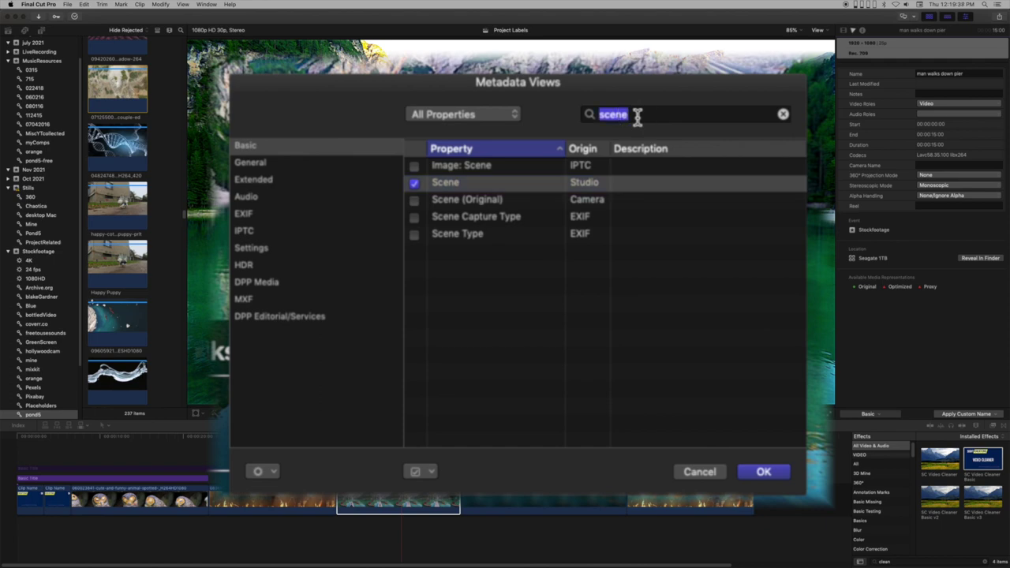
left_click_drag(403, 95, 393, 26)
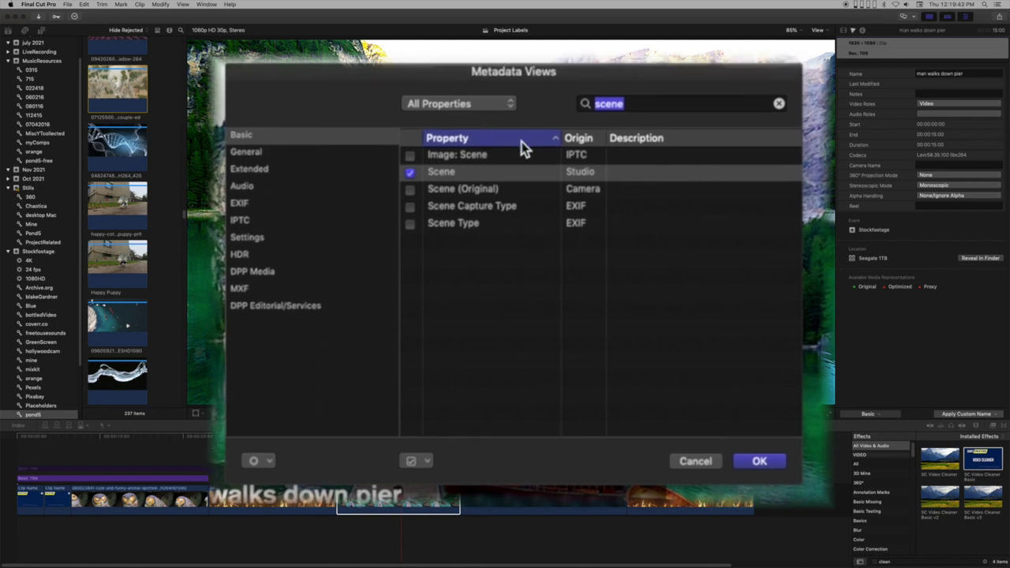
type("take")
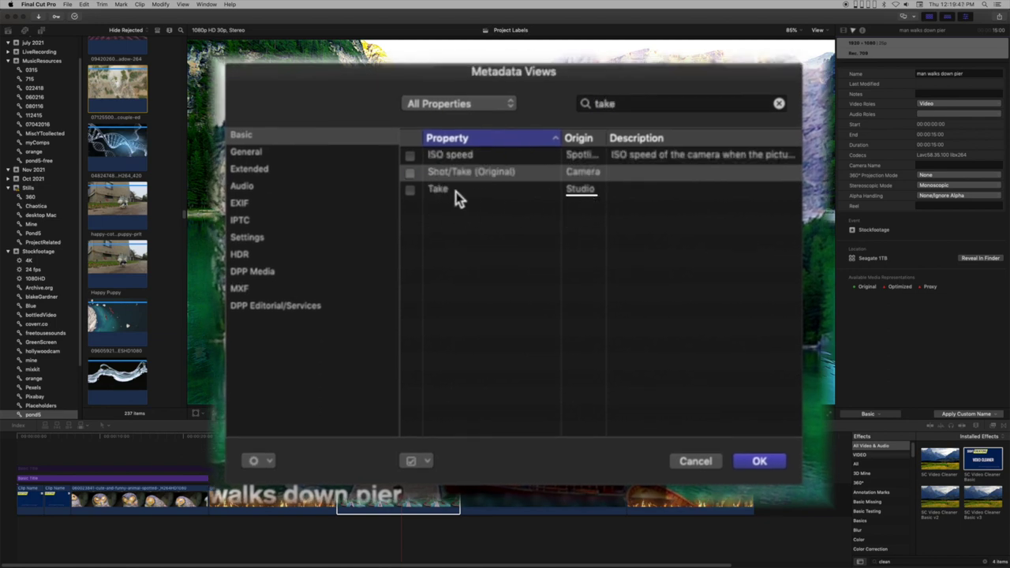
Tick Take, Camera Angle and the Studio Location property for the Basic metadata view
left_click(411, 190)
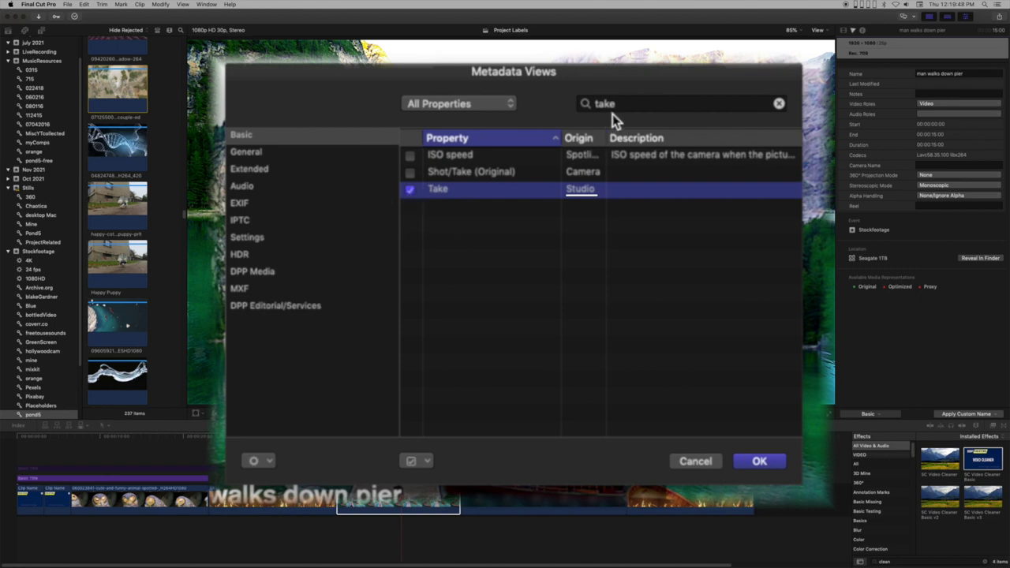
left_click(629, 103)
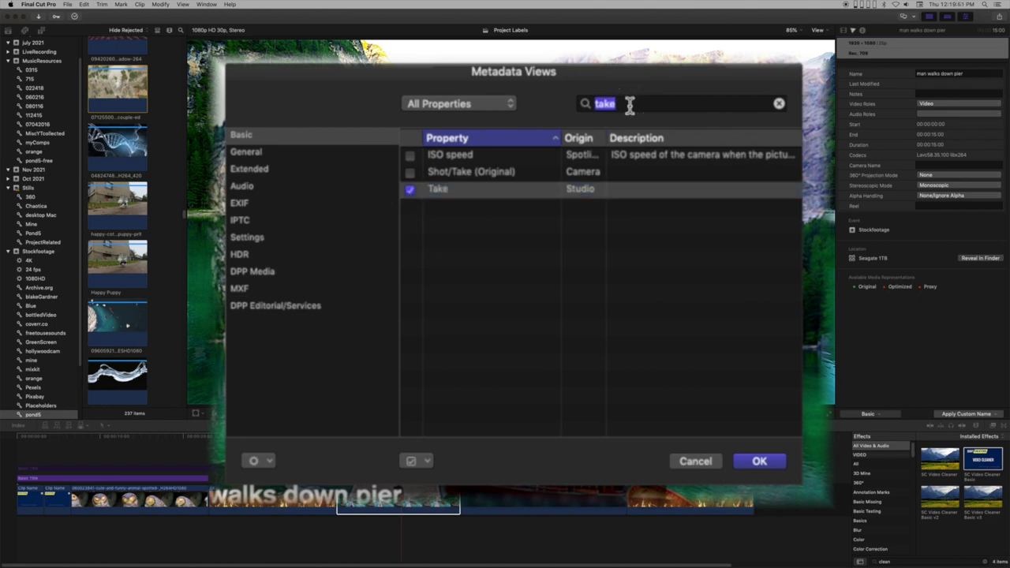
type("angle")
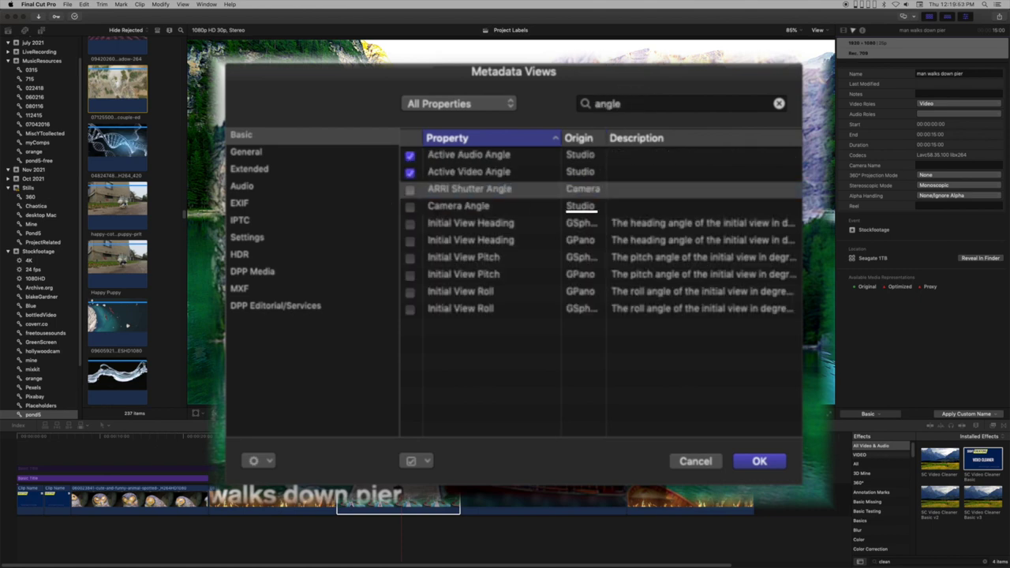
left_click(446, 210)
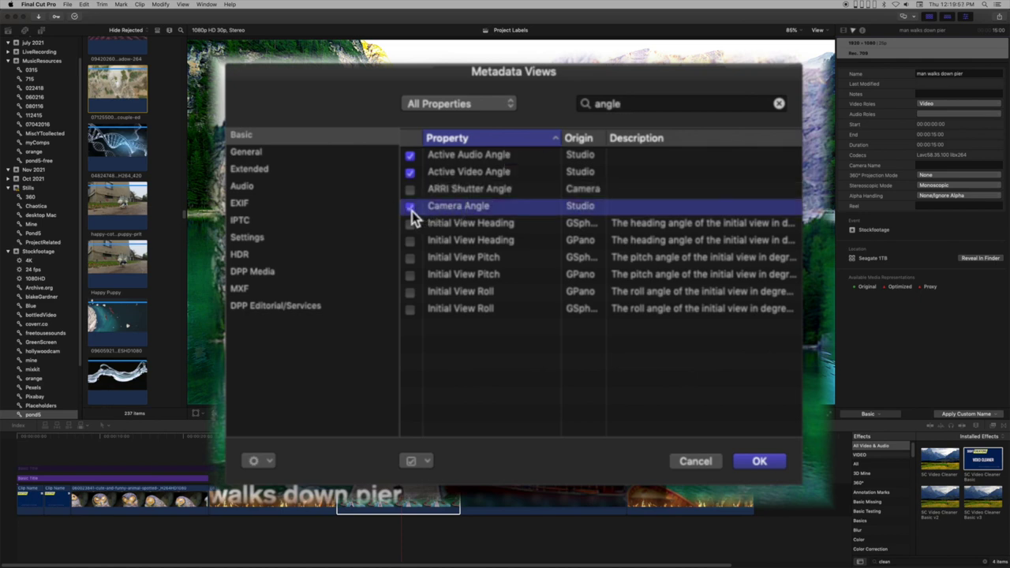
double_click(633, 106)
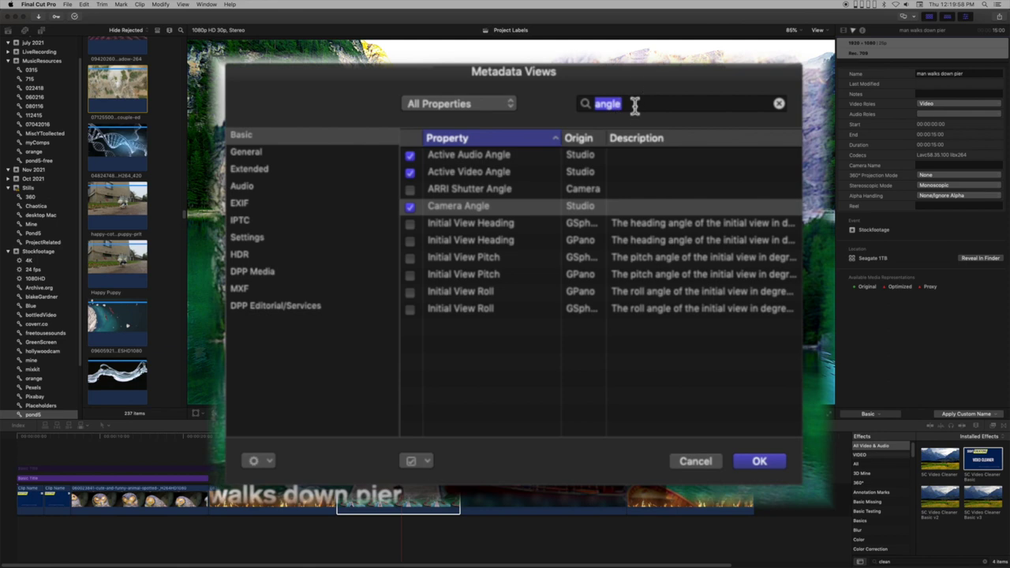
type("loca")
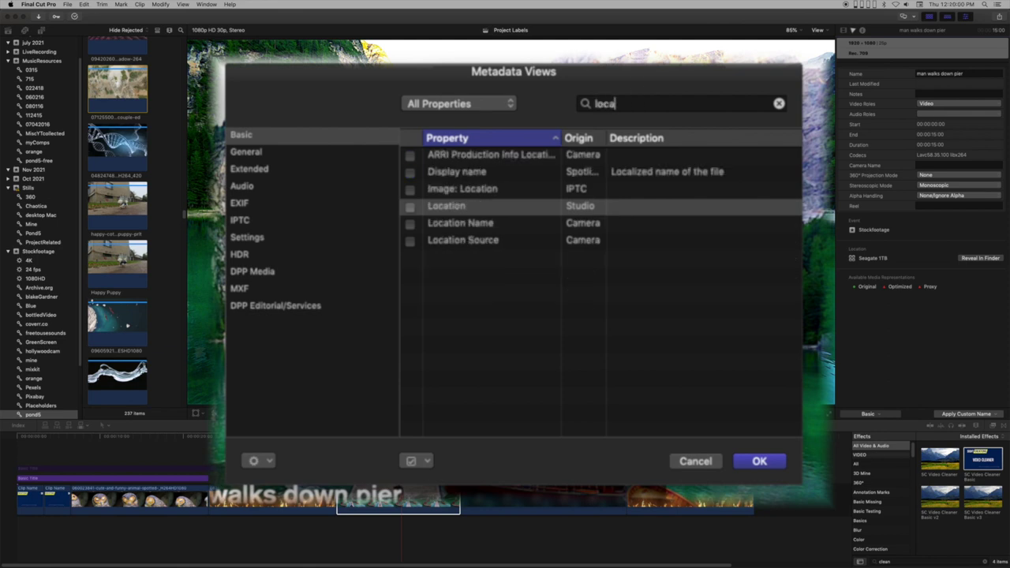
type("tion")
left_click(581, 192)
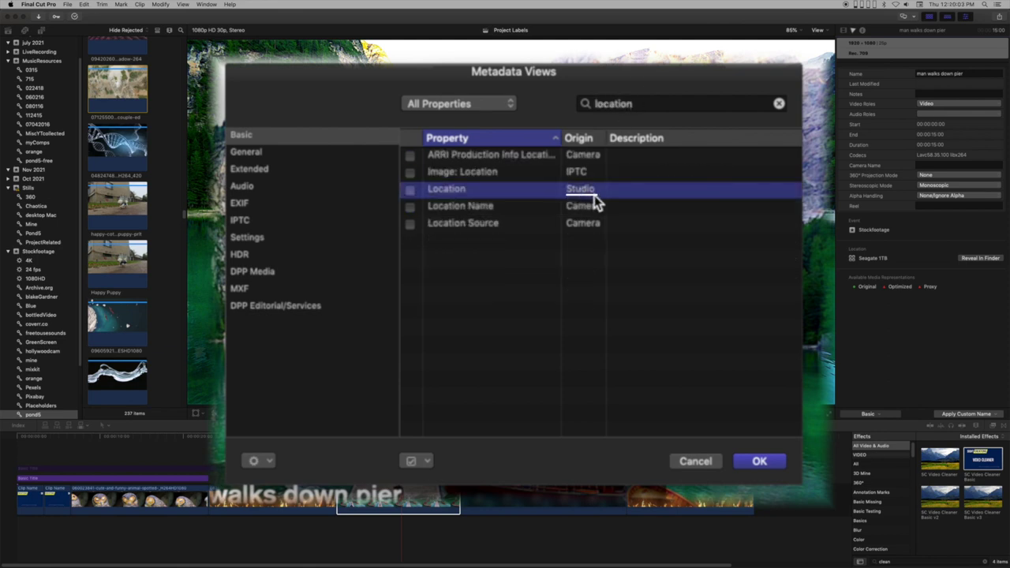
left_click(410, 191)
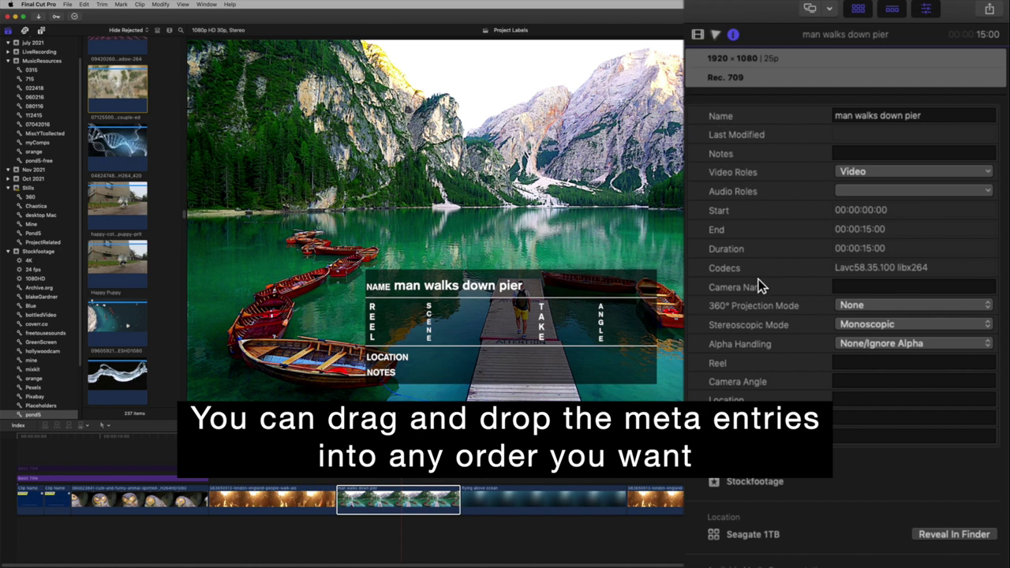
Reorder the Info fields to Name, Reel, Scene, Take, Camera Angle, Location
left_click_drag(726, 364, 737, 135)
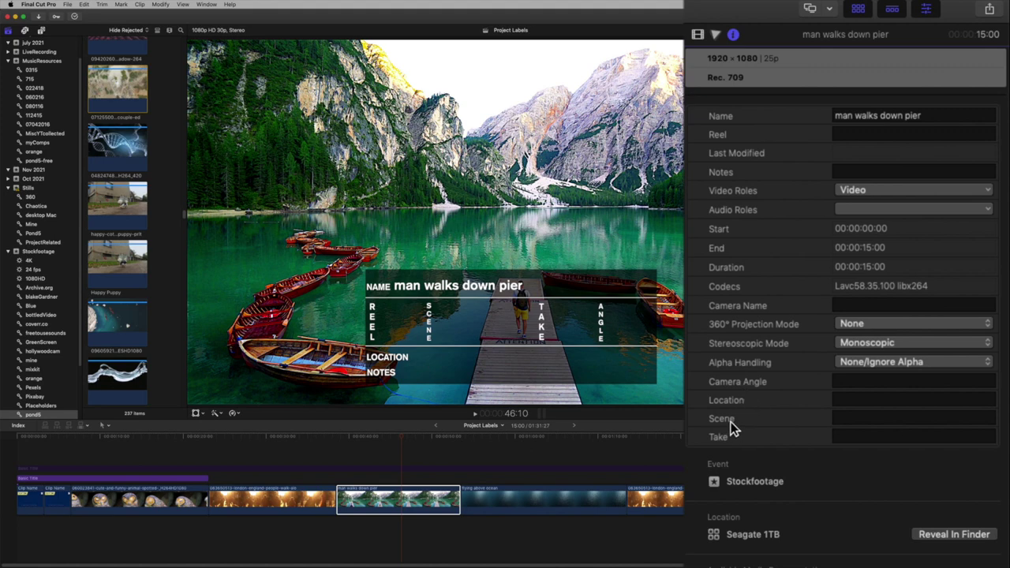
left_click_drag(730, 426, 728, 168)
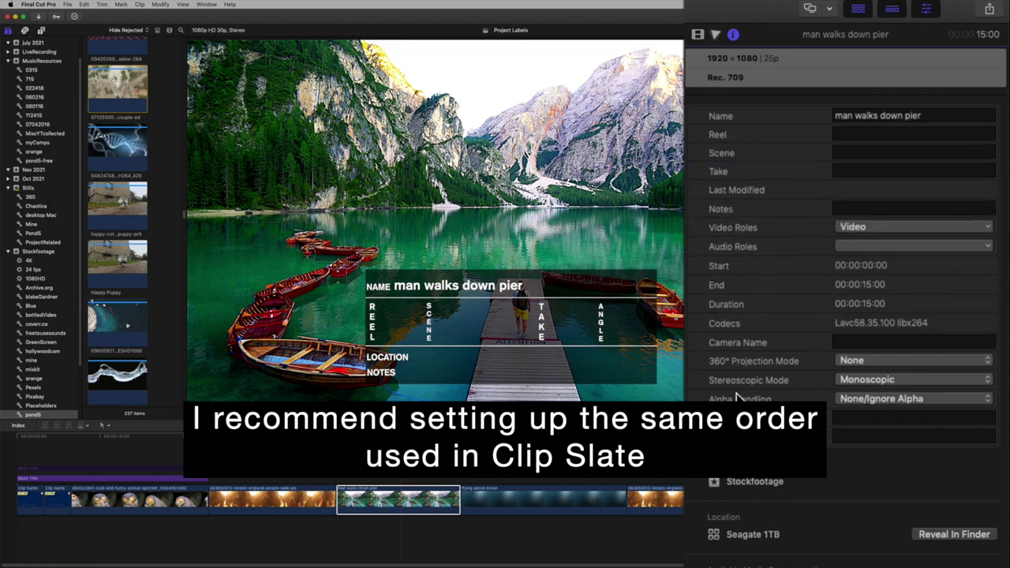
left_click_drag(738, 397, 735, 191)
left_click_drag(734, 429, 743, 208)
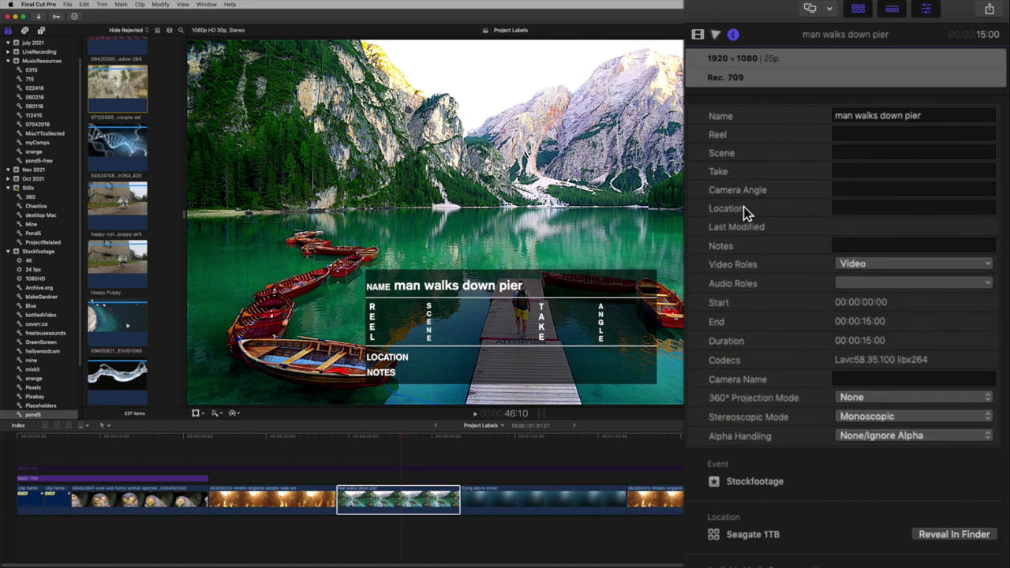
Enter Reel A1, Scene 2, Take 4, Camera Angle elevated and Location famous lake
left_click(860, 135)
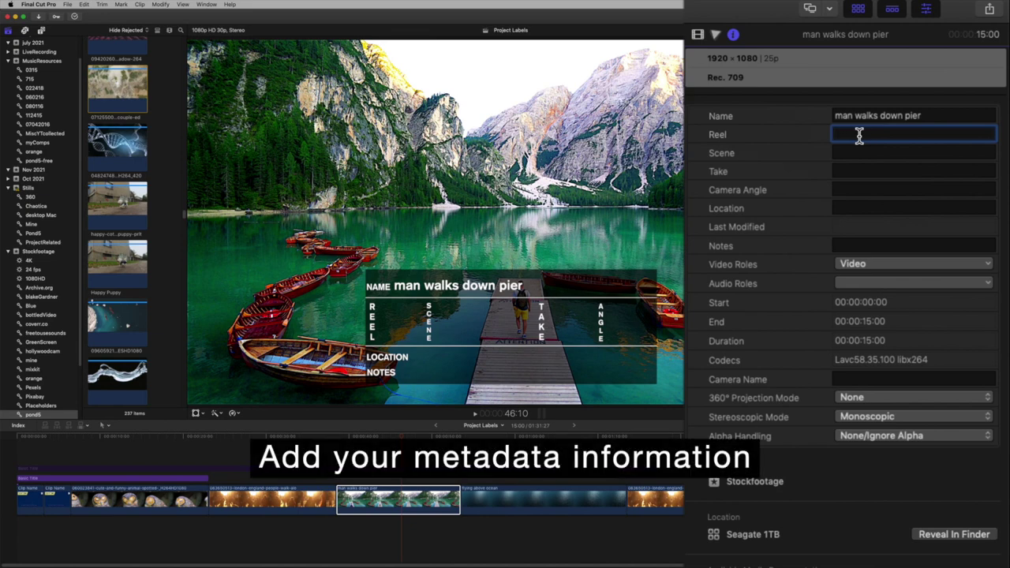
type("A")
type("1")
key("Tab")
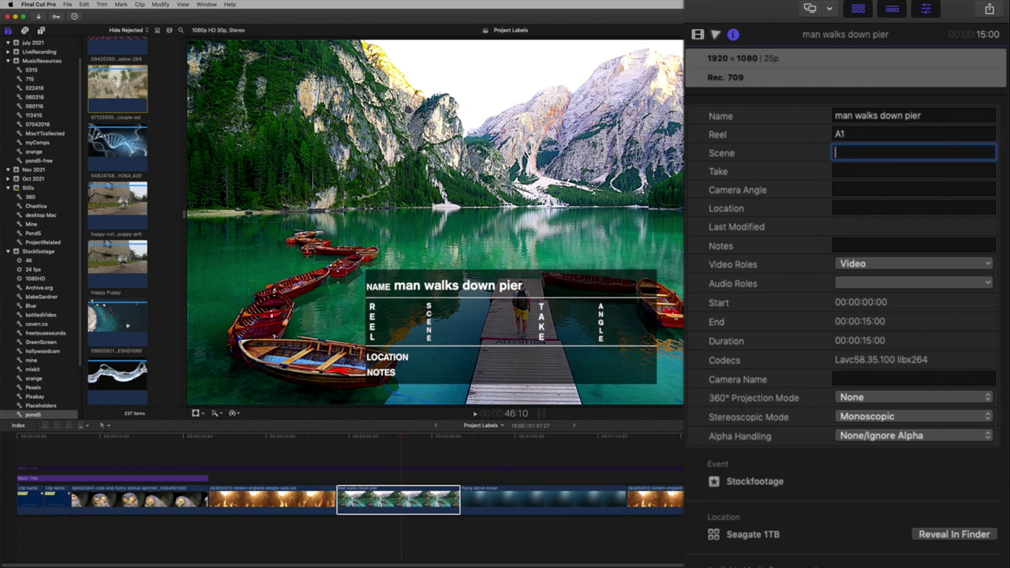
type("2")
key("Tab")
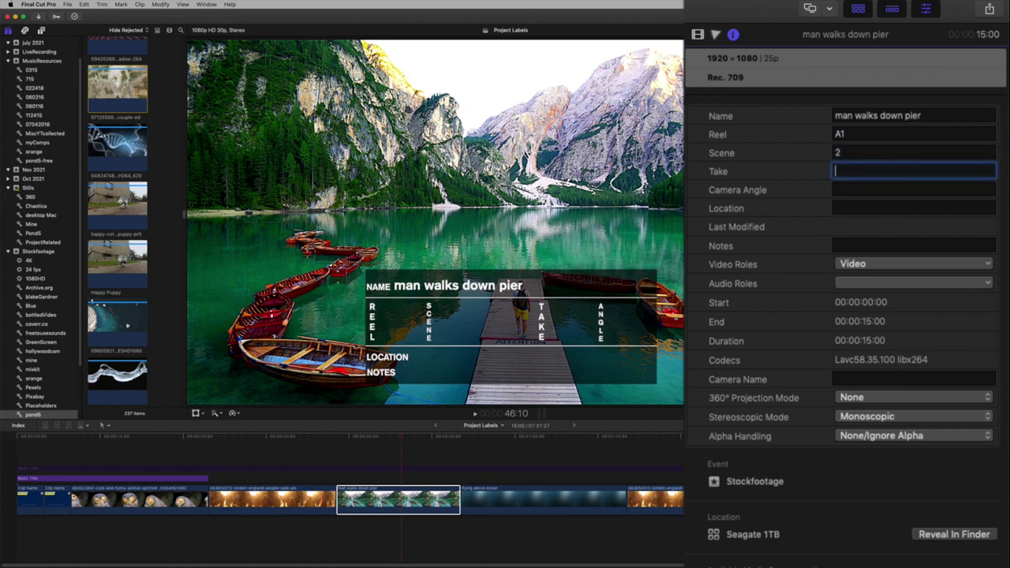
key("Tab")
type("elevated")
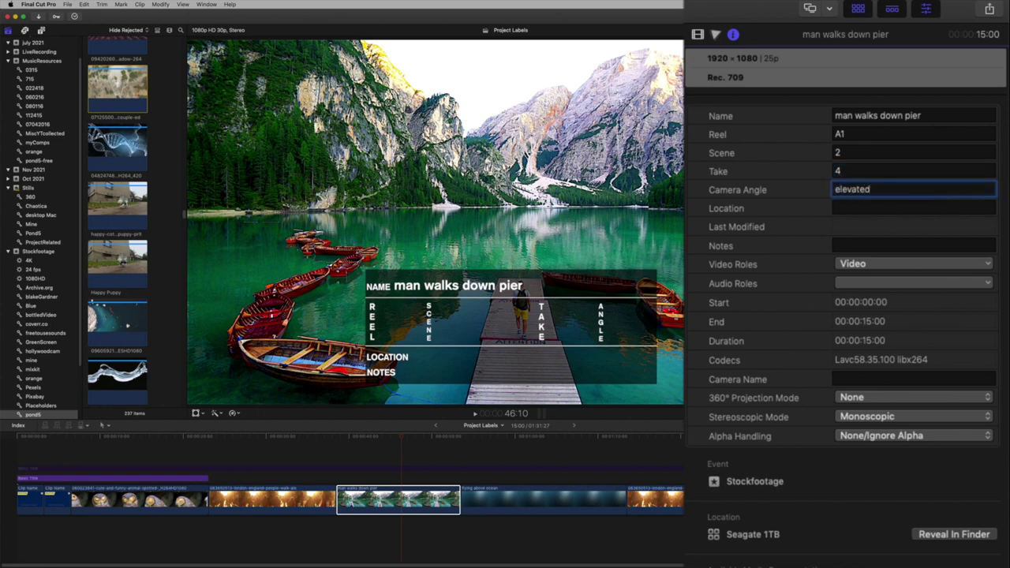
key("Tab")
type("famous lake")
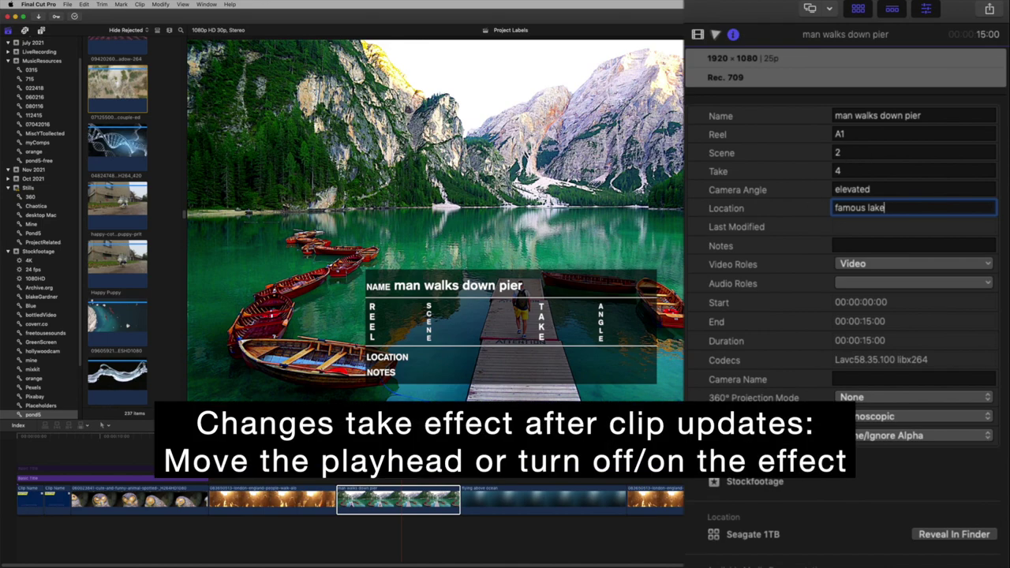
Deselect, scrub the playhead and reselect the pier clip so the slate shows the new metadata
left_click(399, 505)
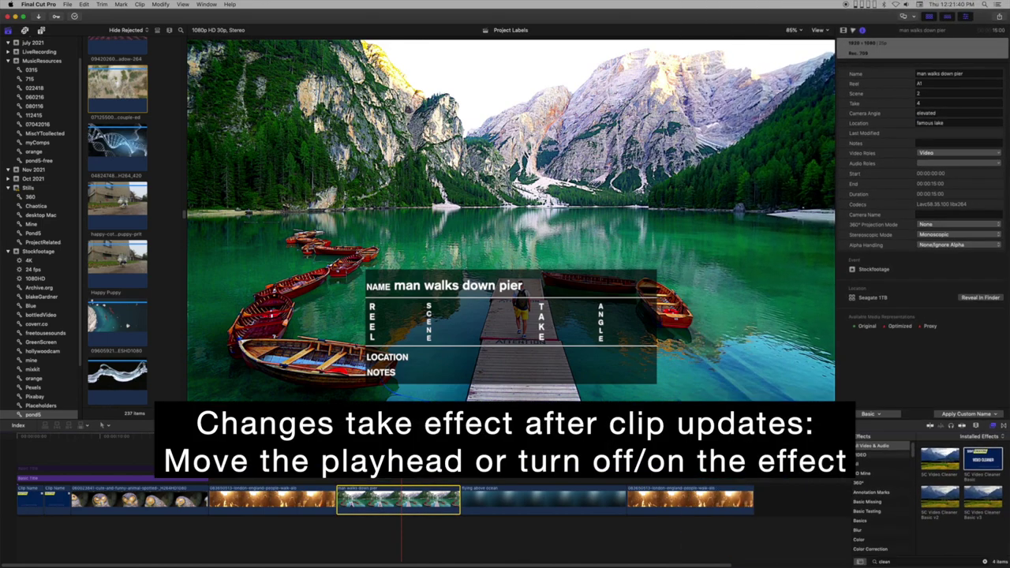
left_click(385, 440)
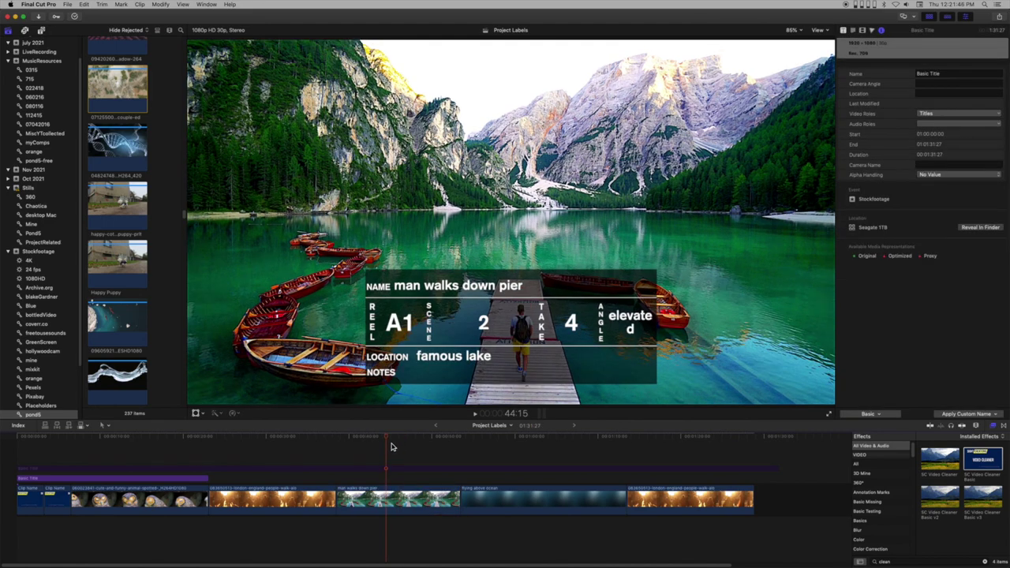
mouse_move(388, 440)
left_mouse_down()
mouse_move(375, 445)
mouse_move(381, 453)
left_mouse_up()
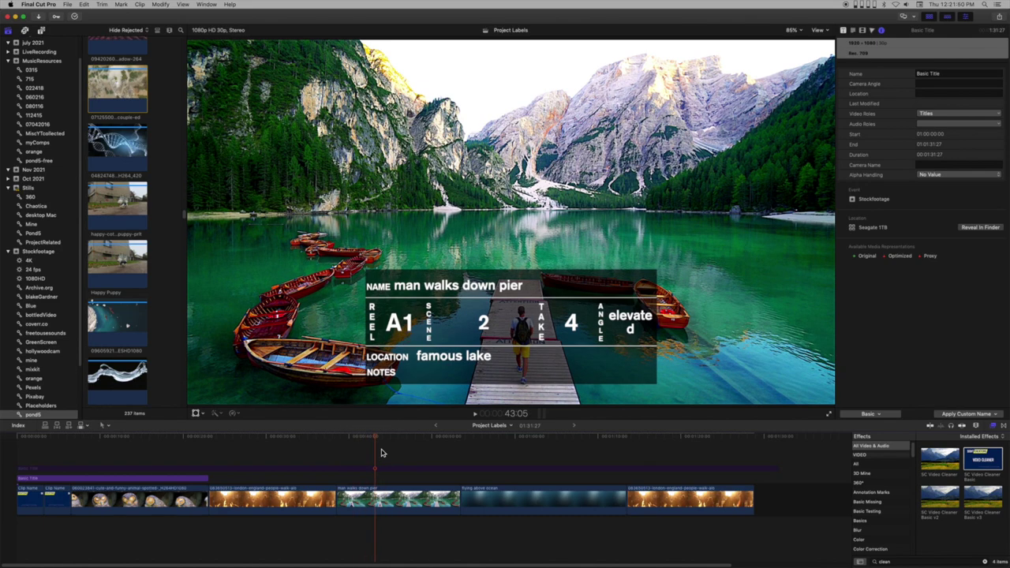
left_click(391, 498)
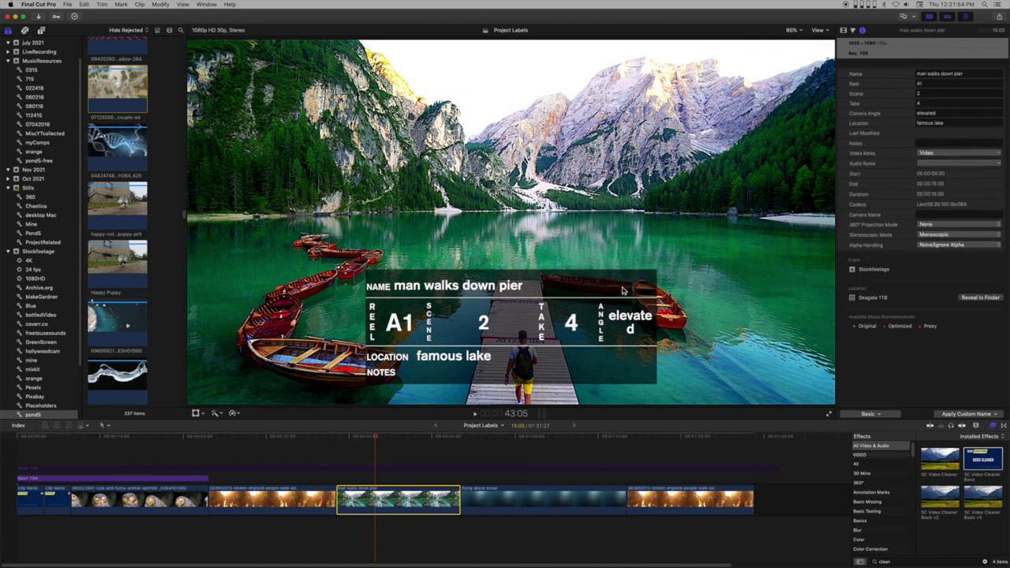
Set the third and fourth Clip Slate Size sliders to 75 and 33
left_click(844, 32)
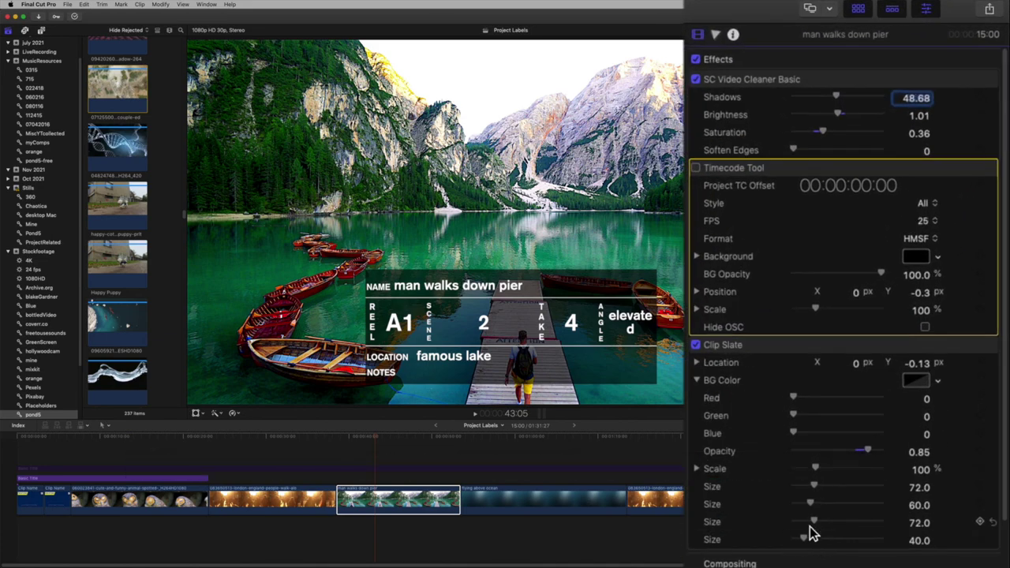
left_click_drag(810, 526, 816, 522)
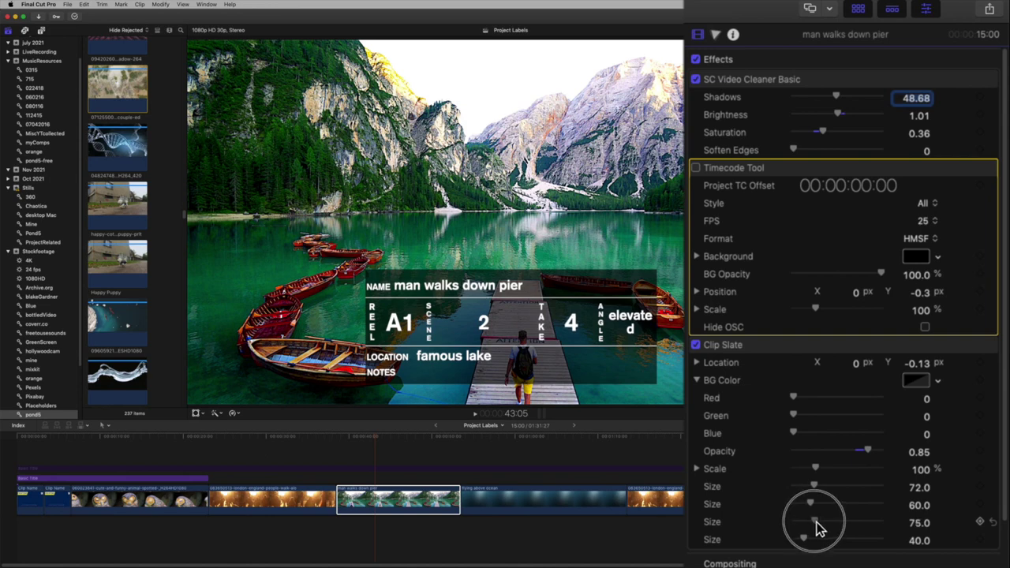
left_click_drag(803, 540, 801, 542)
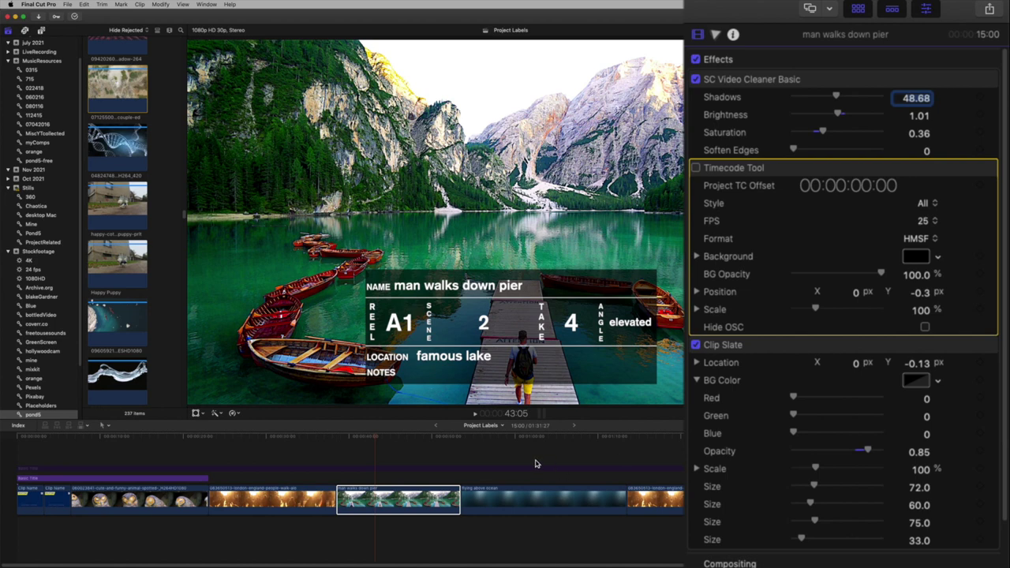
Enter 'fill in notes here' in Notes, move Notes above Last Modified, and refresh the slate
left_click(733, 36)
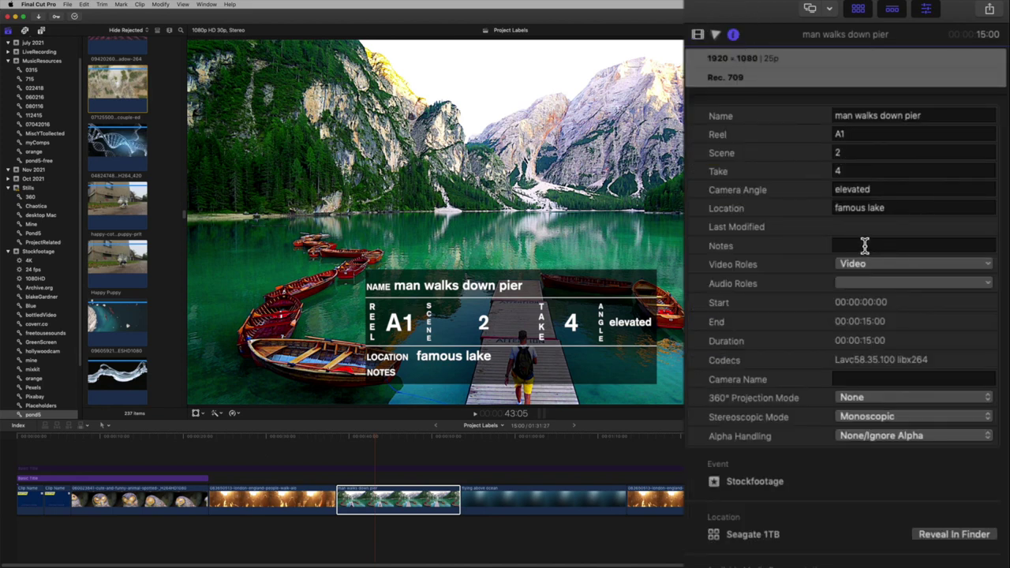
left_click(869, 246)
type("fill in notes here")
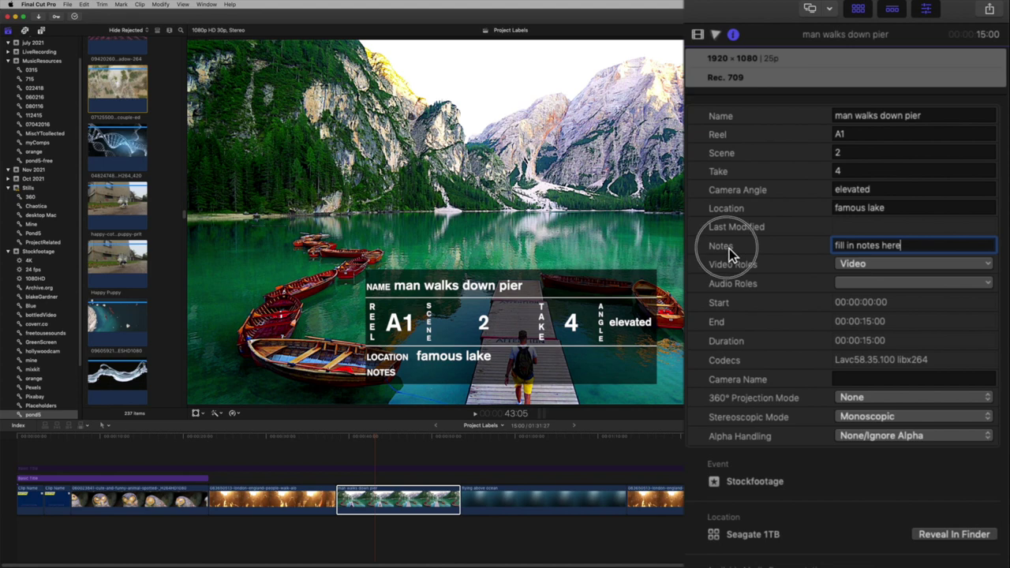
left_click_drag(730, 249, 734, 221)
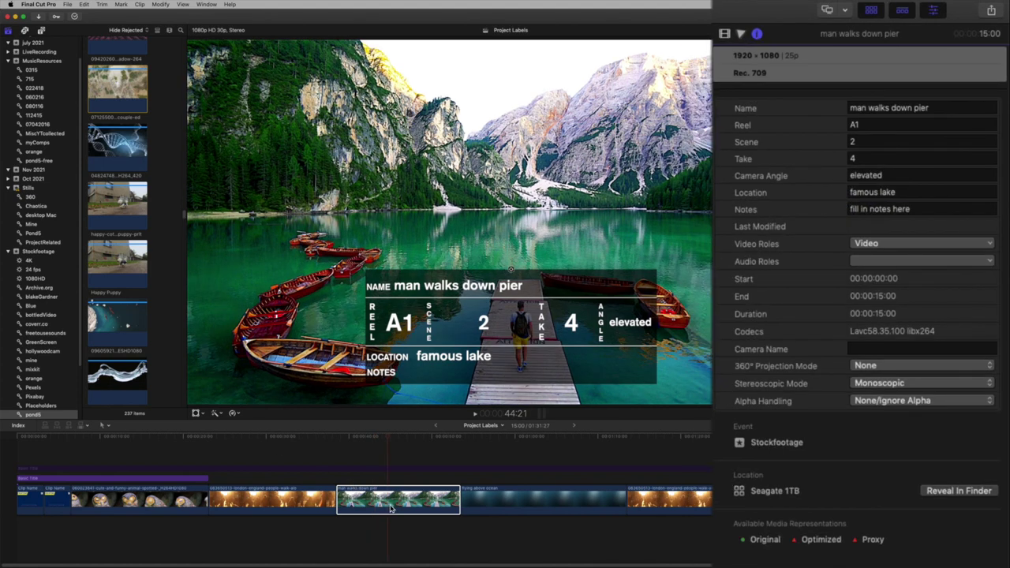
left_click(367, 505)
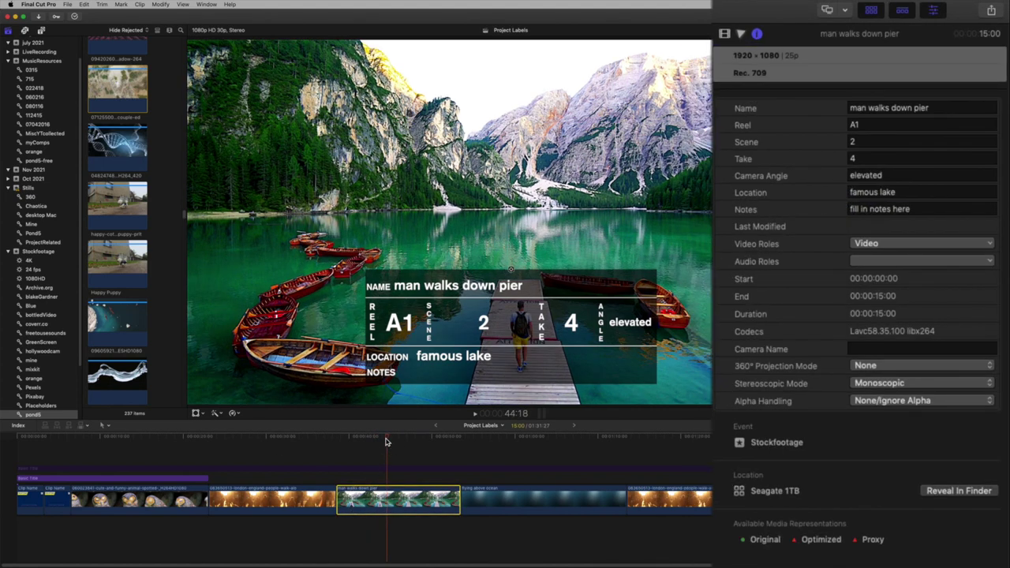
left_click_drag(389, 440, 369, 448)
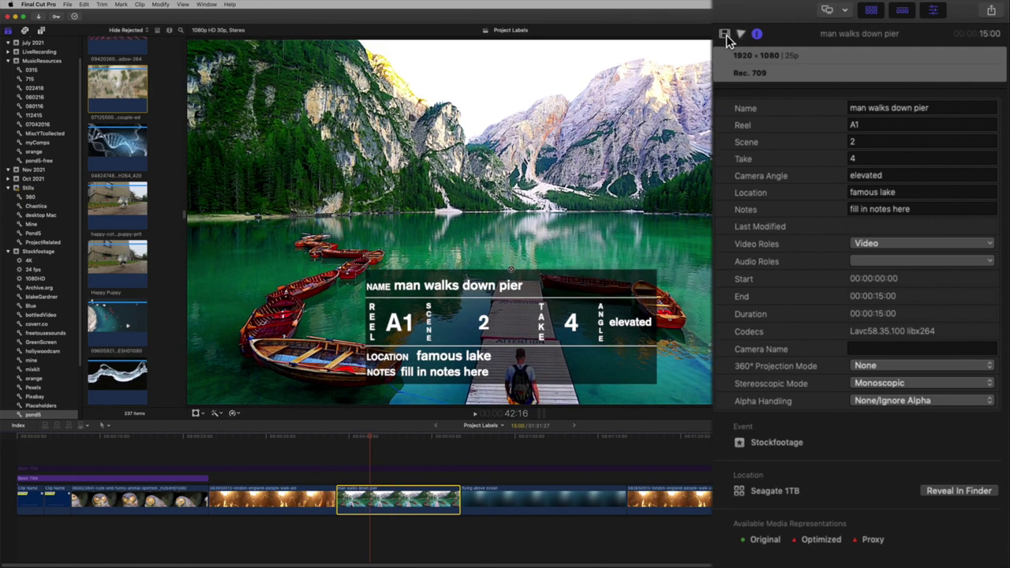
left_click(724, 33)
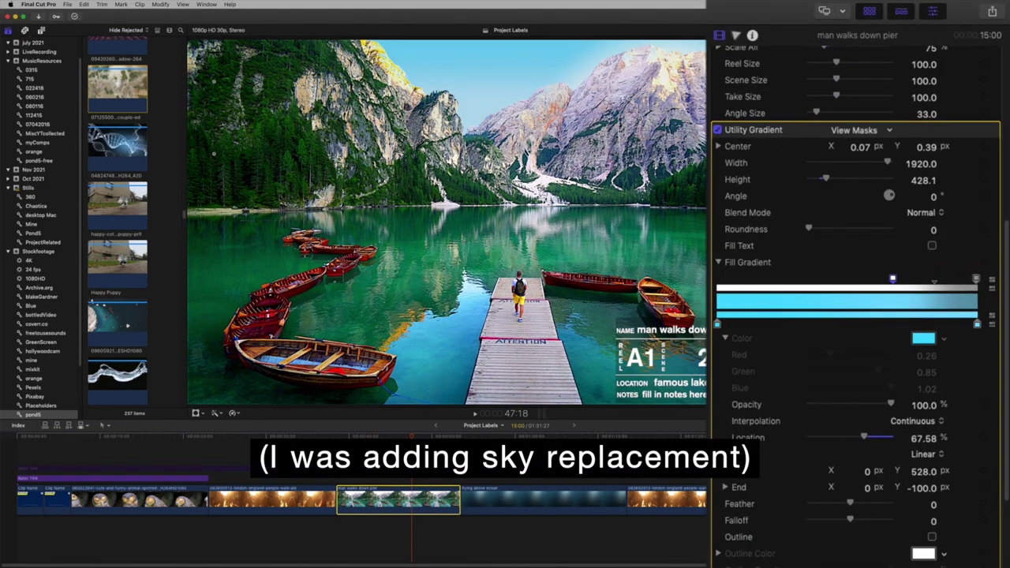
Append the camera operator's credit to Location and replace the Notes text with the director's credit
left_click(753, 35)
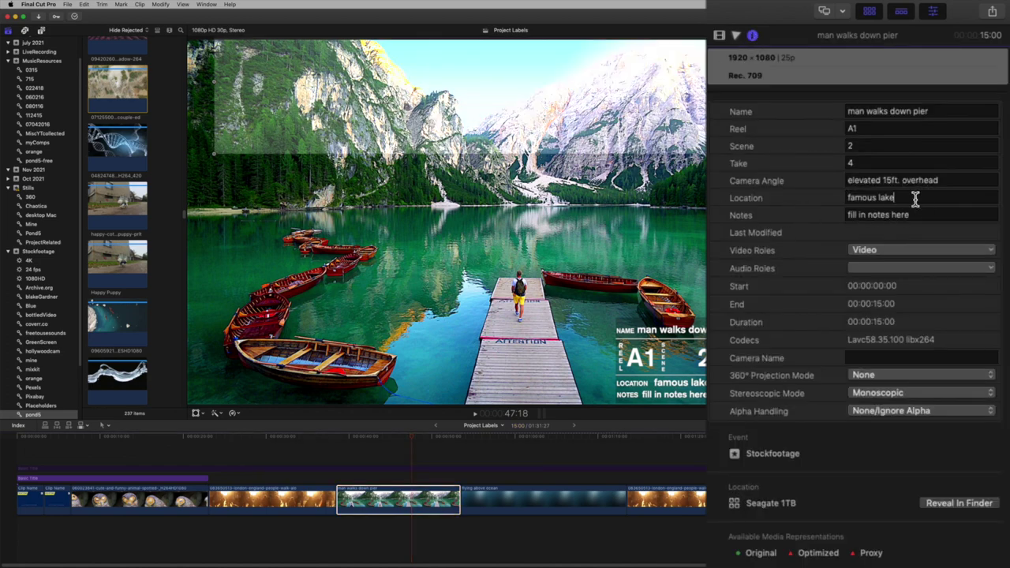
left_click(915, 198)
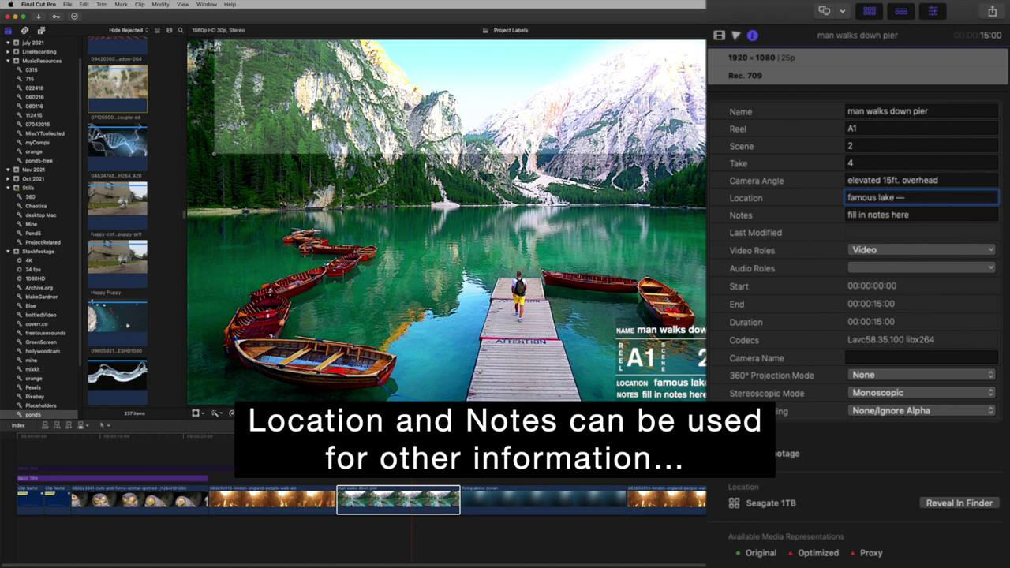
type("camera:")
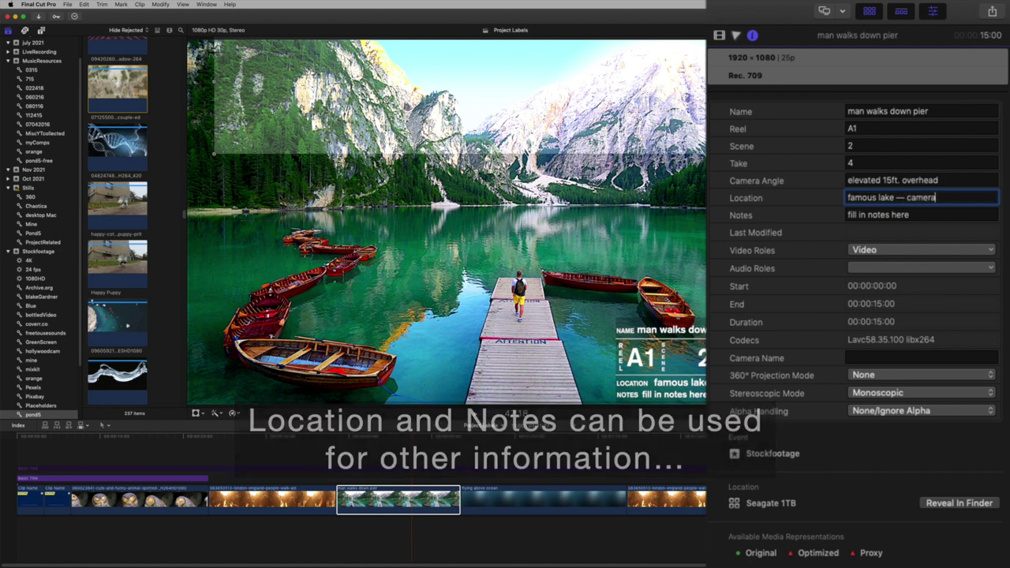
type(" Phil Li")
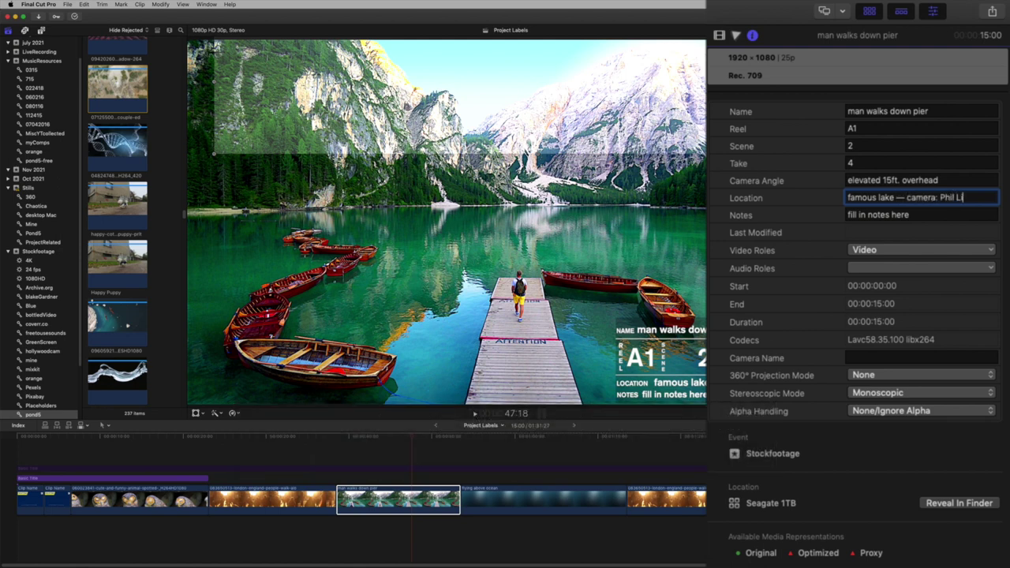
type("ghting")
left_click(923, 215)
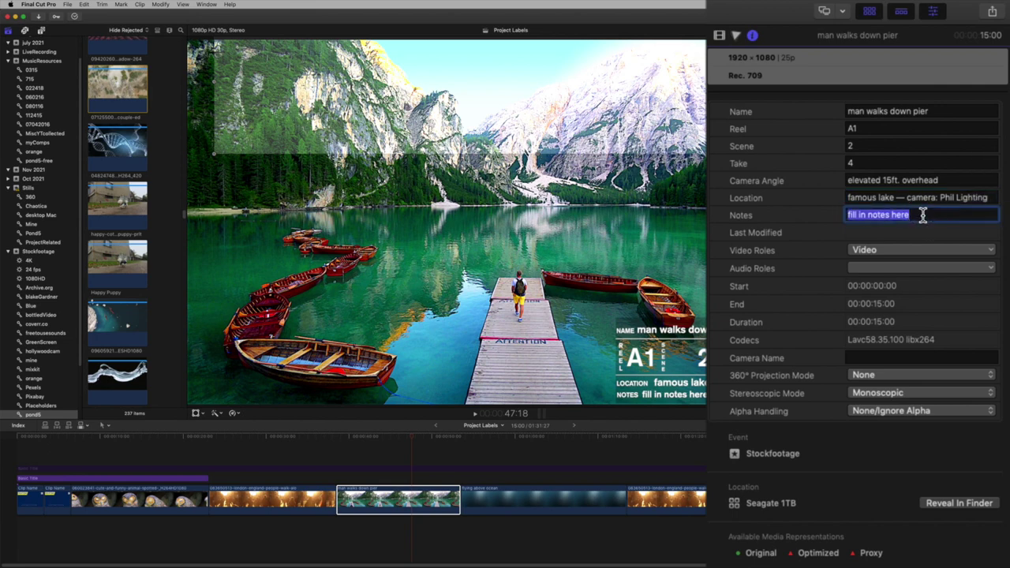
type("Dir. I.C. Itali")
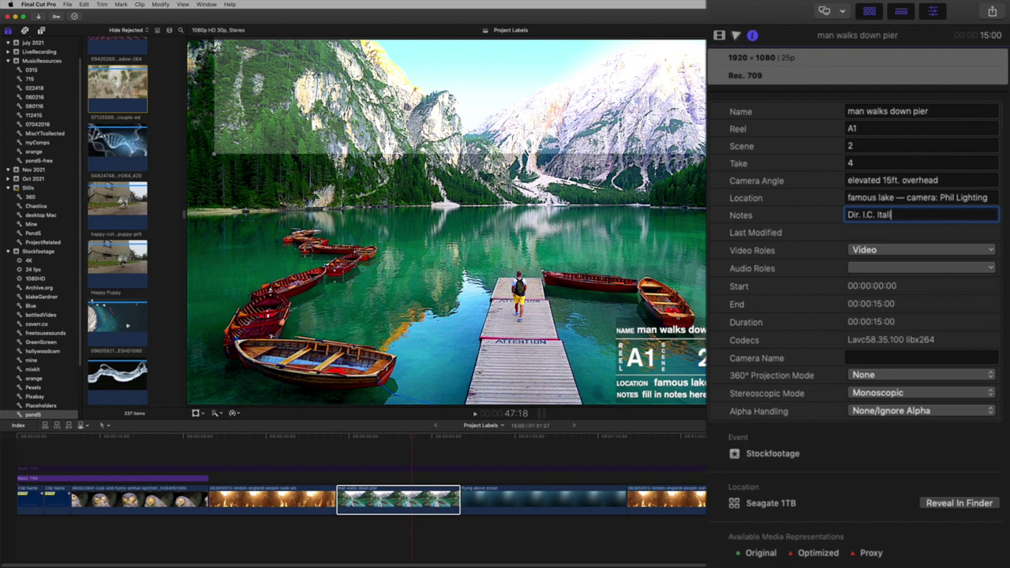
key("Return")
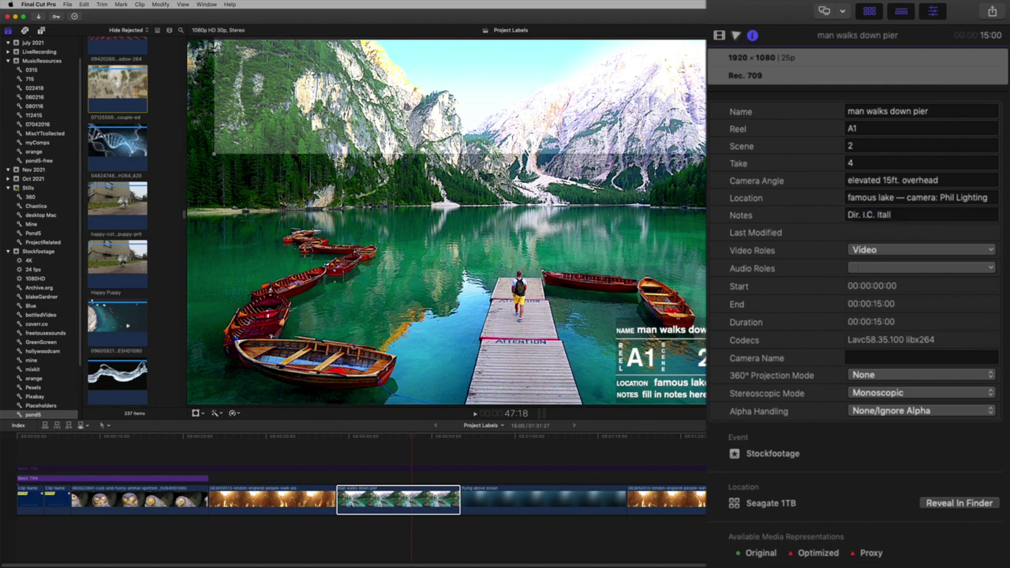
Select the pier clip and move the playhead so the slate refreshes to show the elevated 15ft. overhead angle
left_click(409, 505)
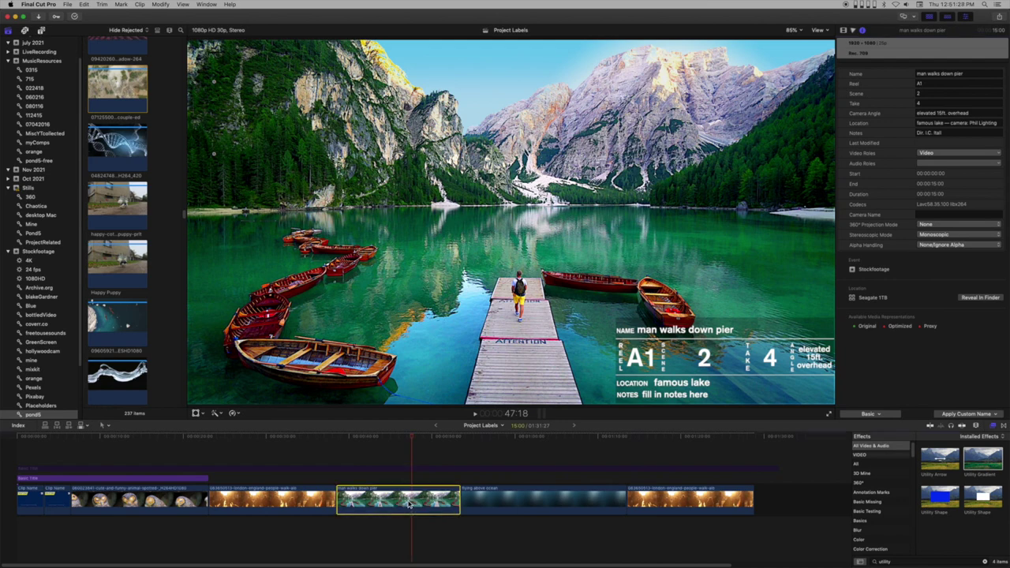
left_click(399, 439)
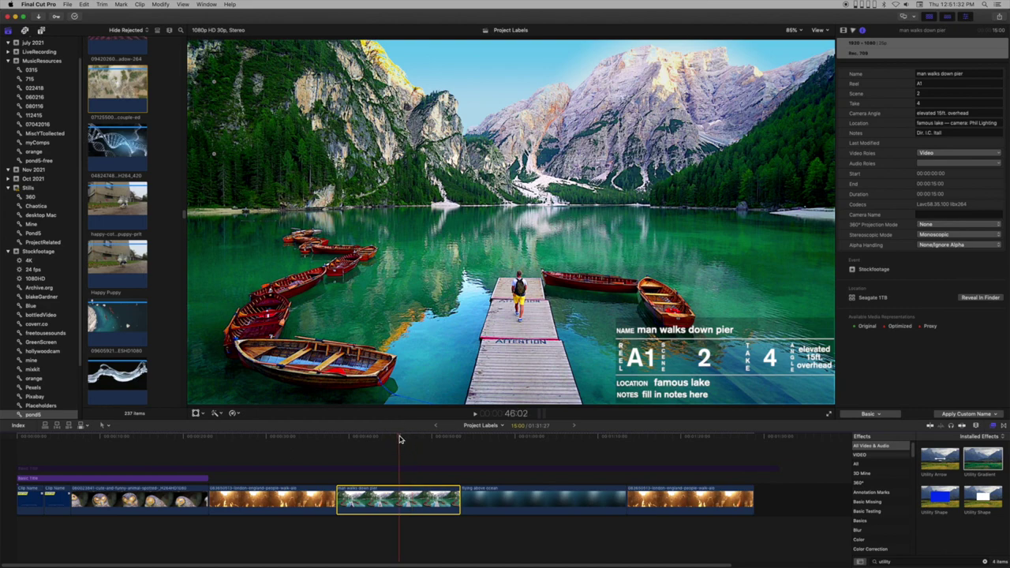